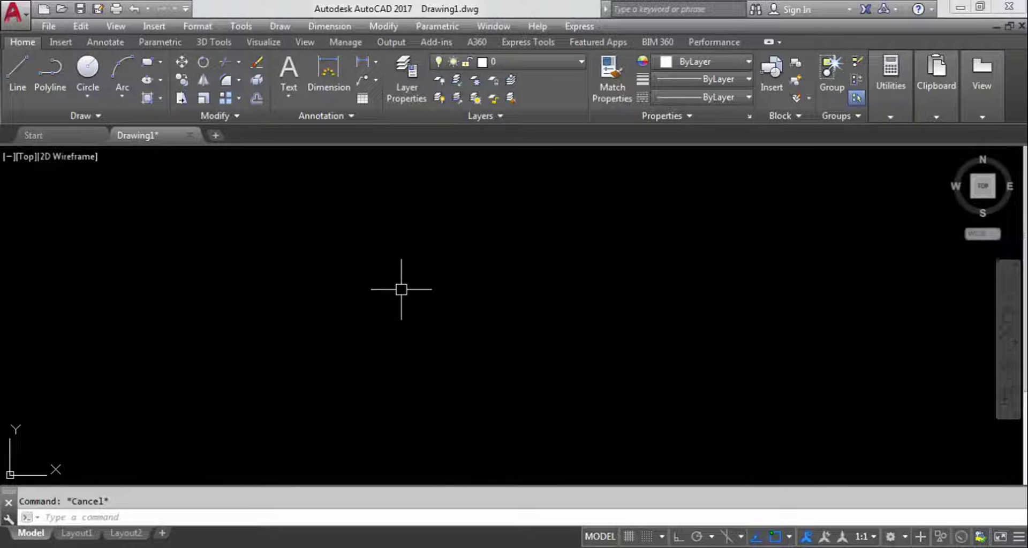
Draw two separate rectangles side by side, with the smaller one to the right of the larger one.
left_click(147, 61)
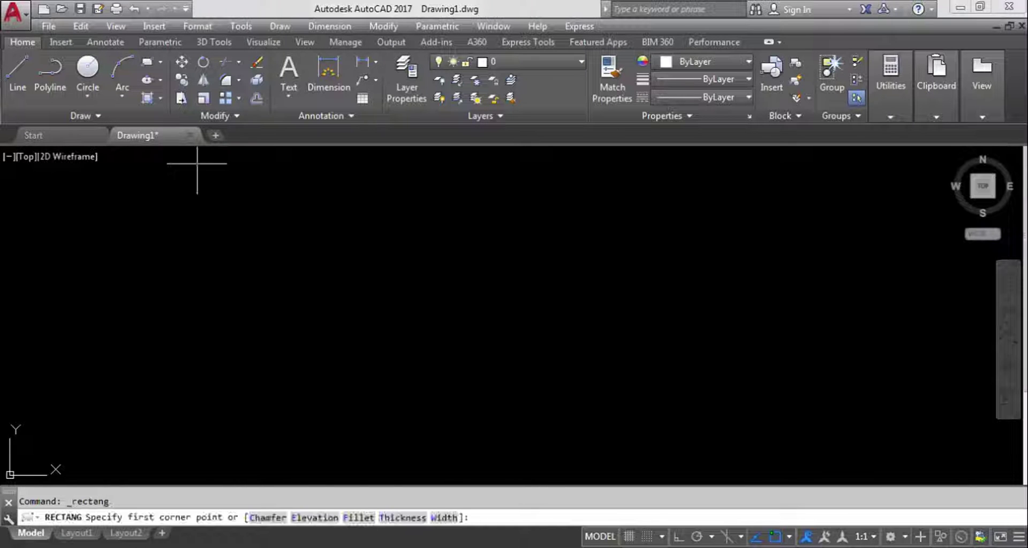
left_click(243, 245)
left_click(390, 319)
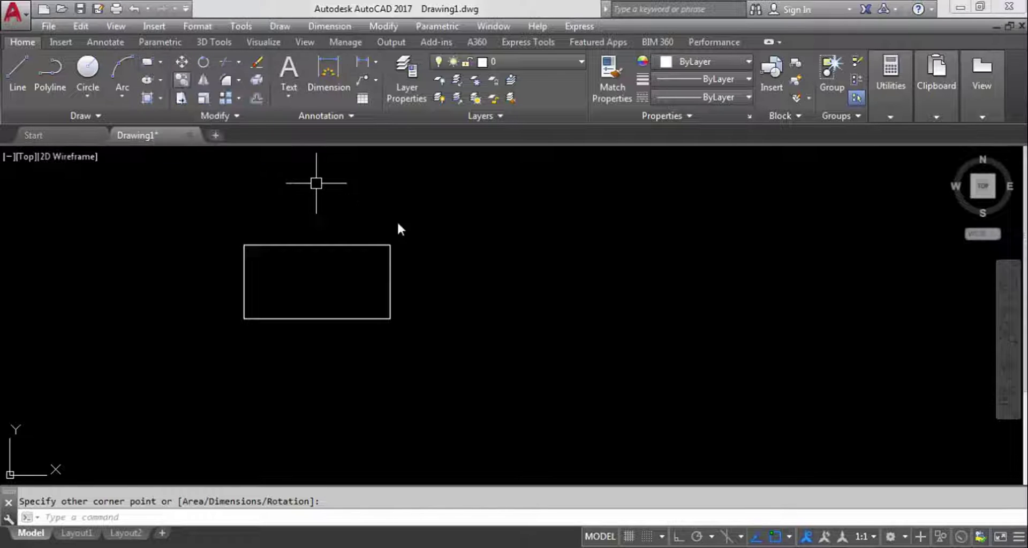
type("rec")
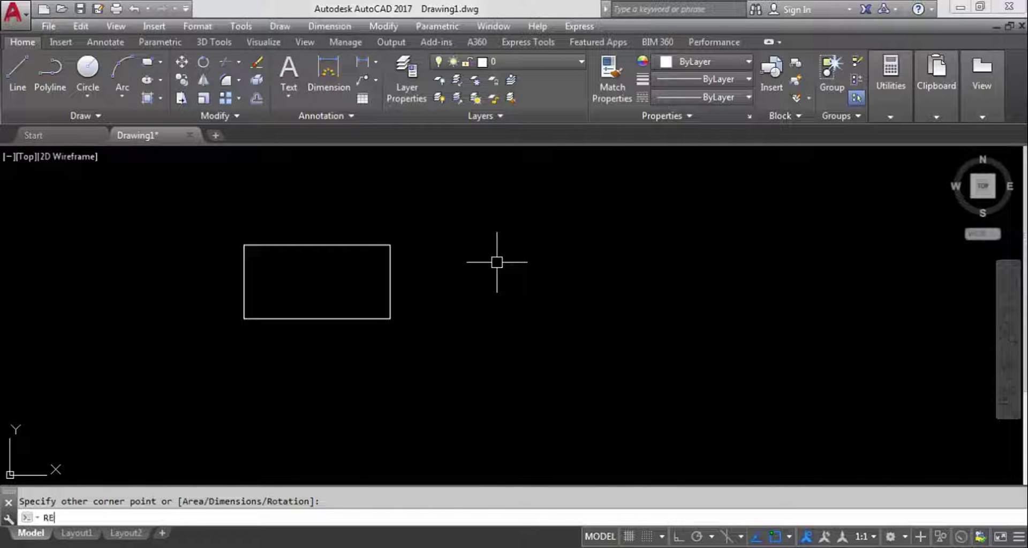
key("Return")
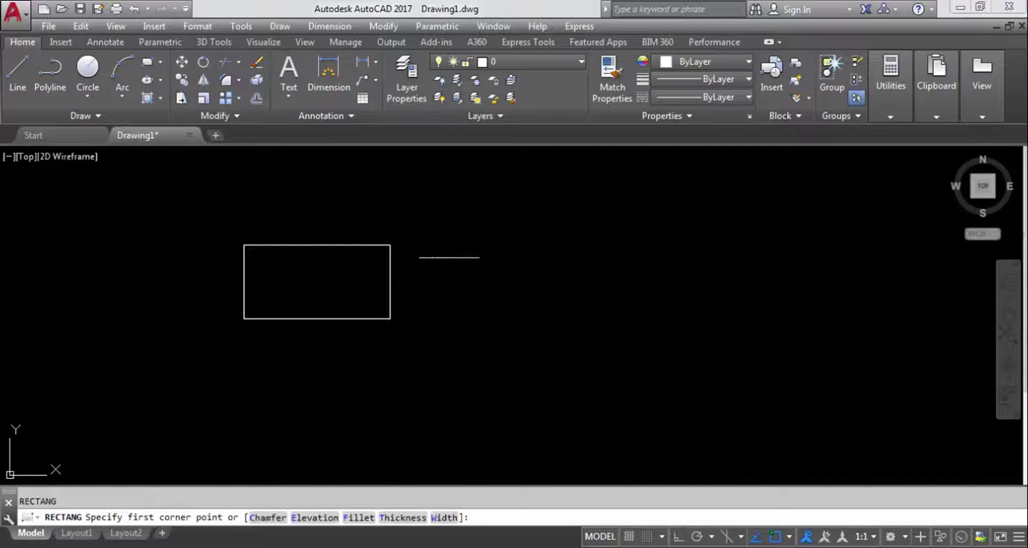
left_click(451, 259)
left_click(559, 303)
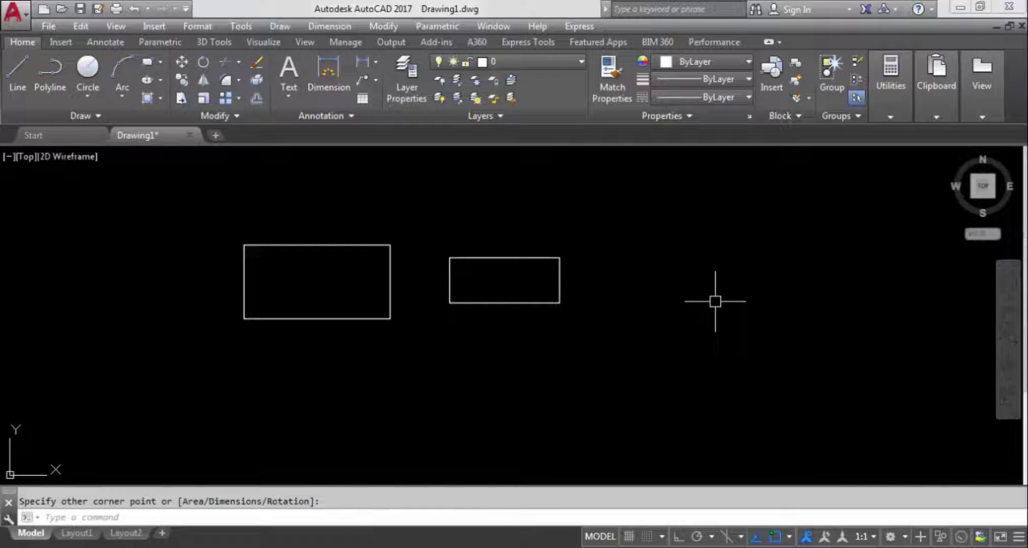
Repeat the Rectangle command to draw two more rectangles, one right of the existing pair and one below that new one.
right_click(697, 265)
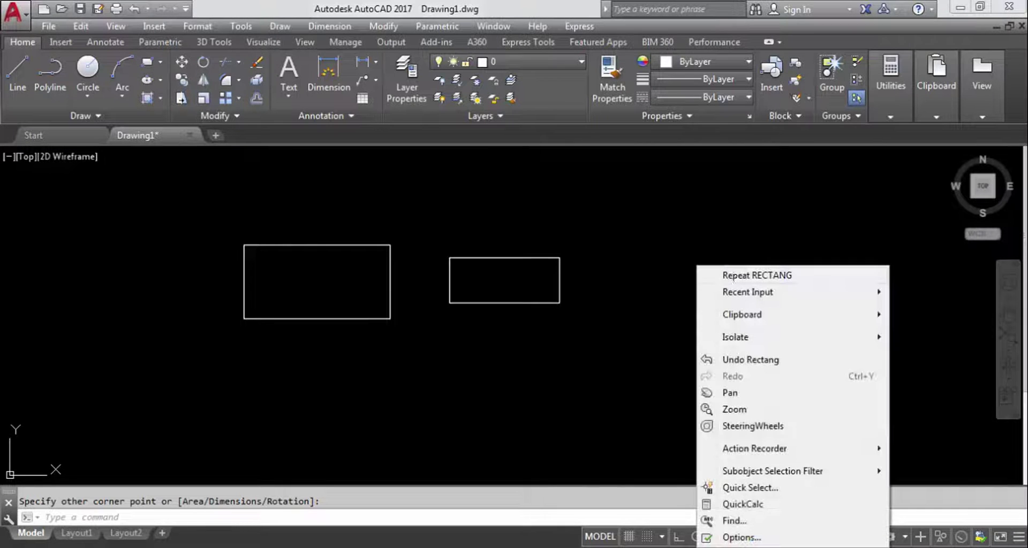
left_click(771, 278)
left_click(654, 249)
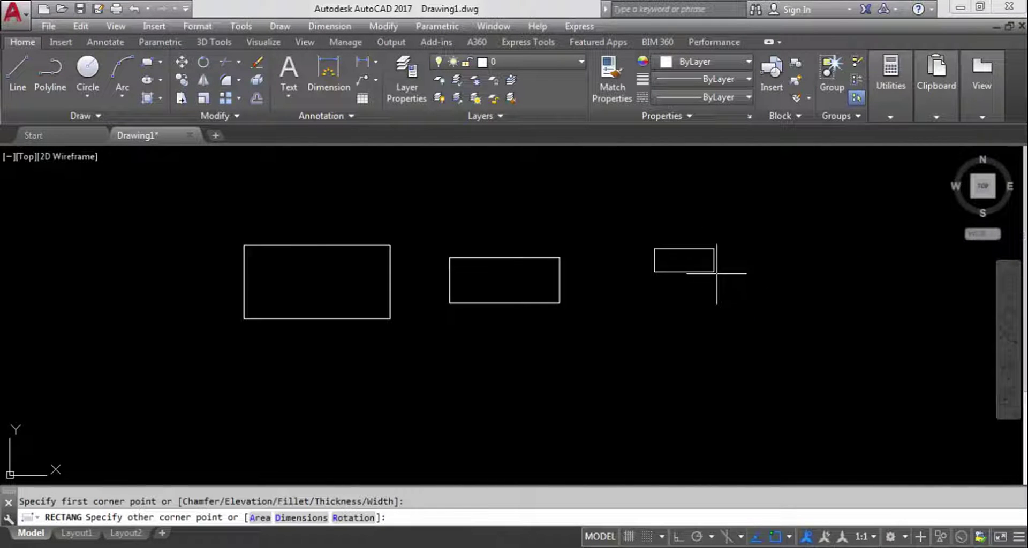
left_click(767, 289)
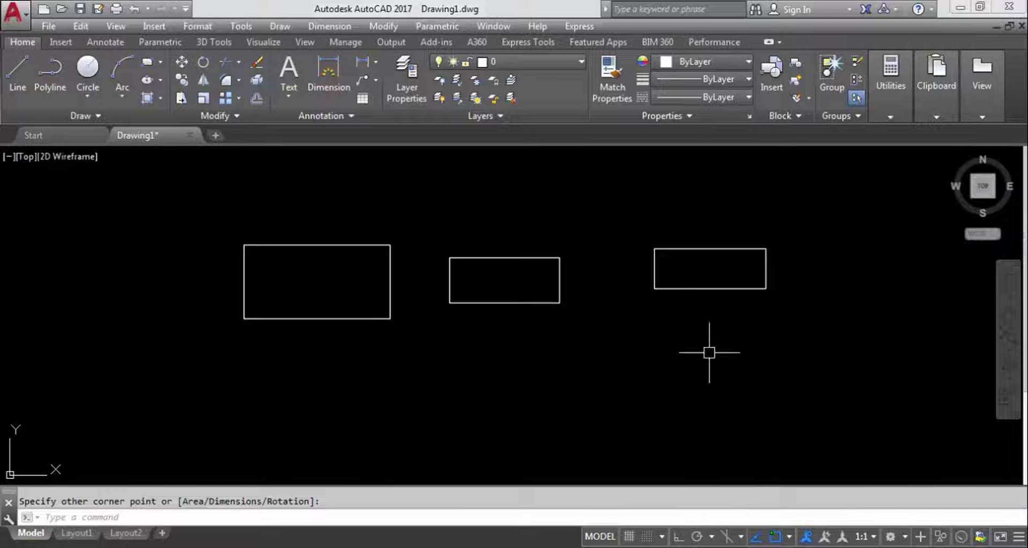
key("Return")
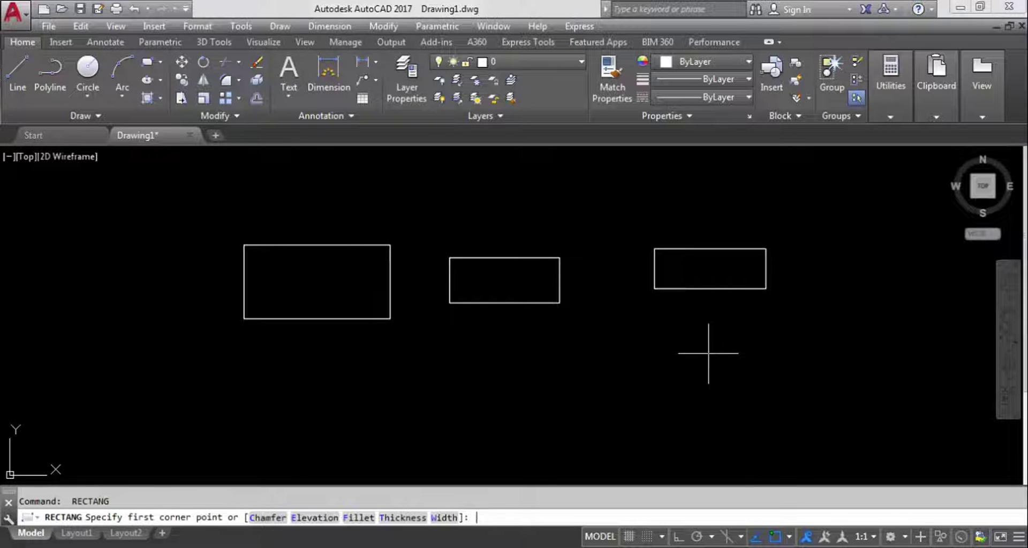
left_click(601, 334)
left_click(751, 374)
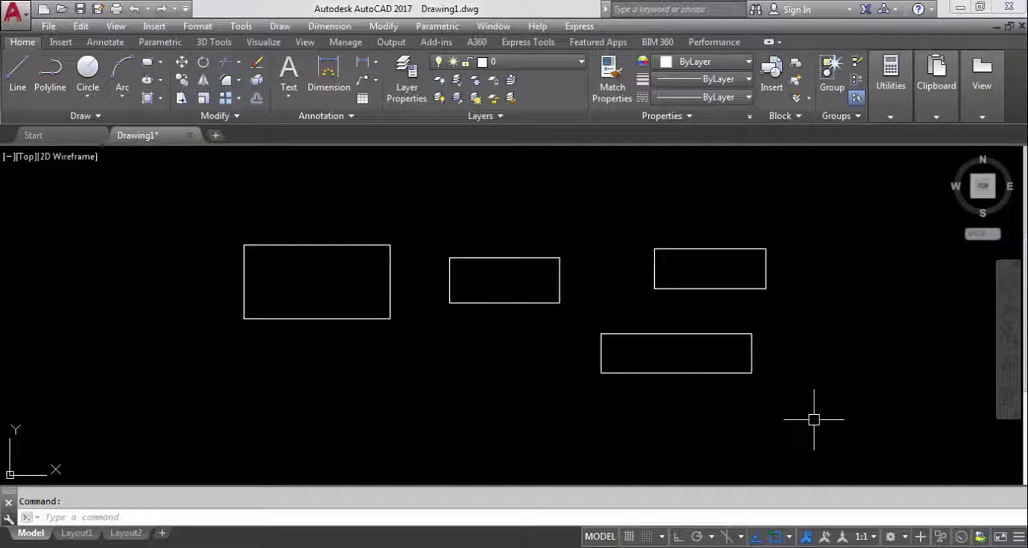
Set the REC command to repeat continuously with MULTIPLE and draw a rectangle below the first one.
type("MULTIPLE")
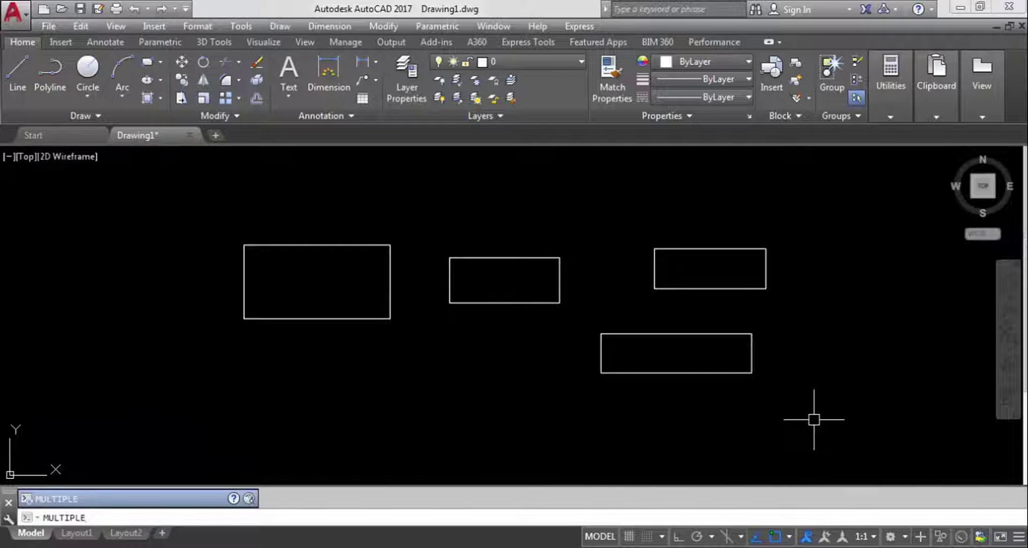
key("Return")
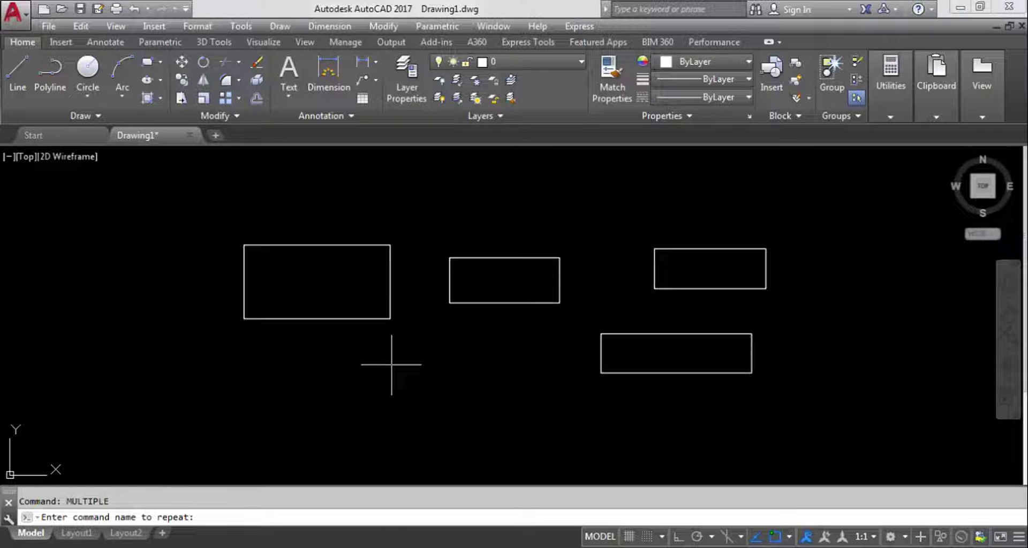
type("REC")
key("Return")
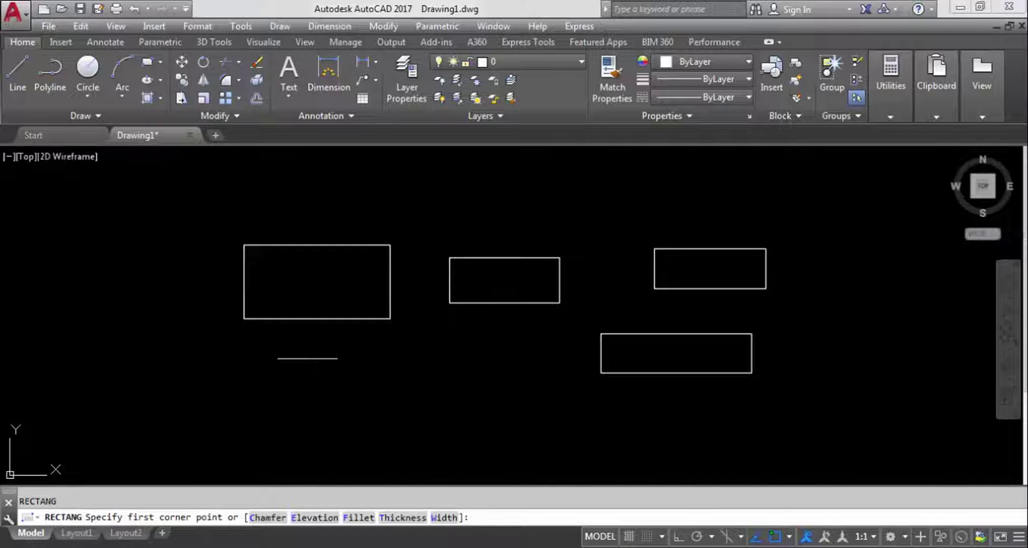
left_click(308, 359)
left_click(441, 417)
key("Return")
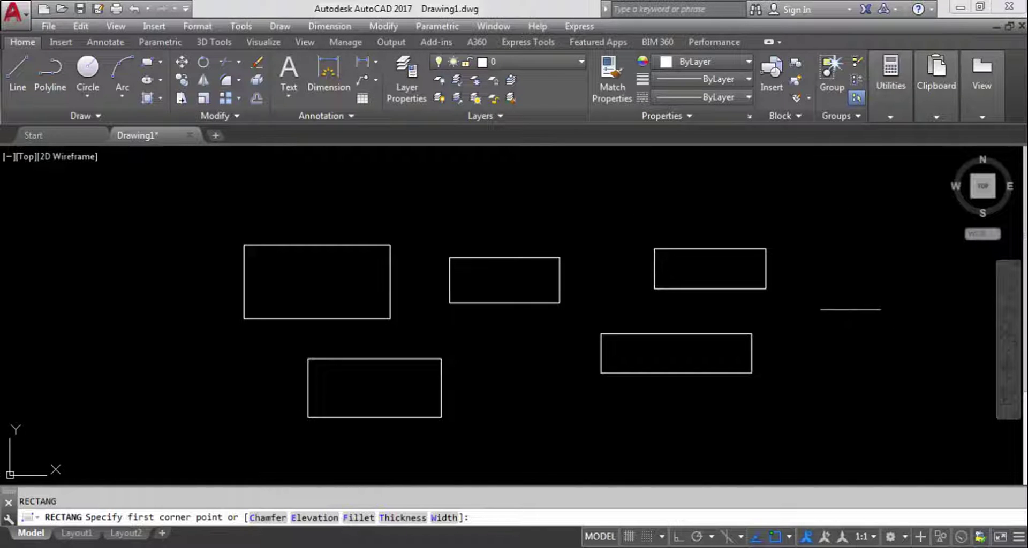
Draw three more rectangles with the repeating command: above the middle one, at the far right and at the far left.
left_click(478, 163)
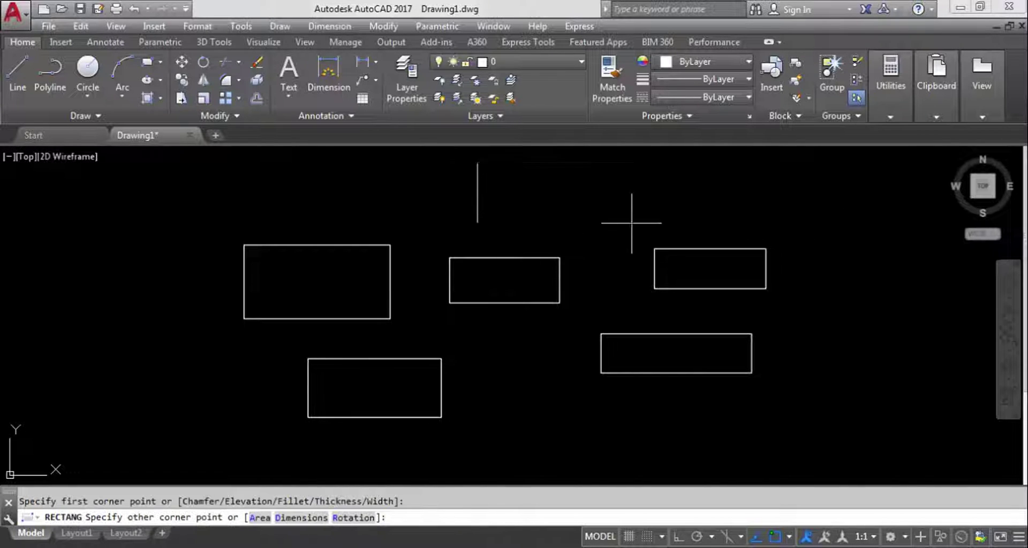
left_click(634, 223)
key("Return")
left_click(835, 290)
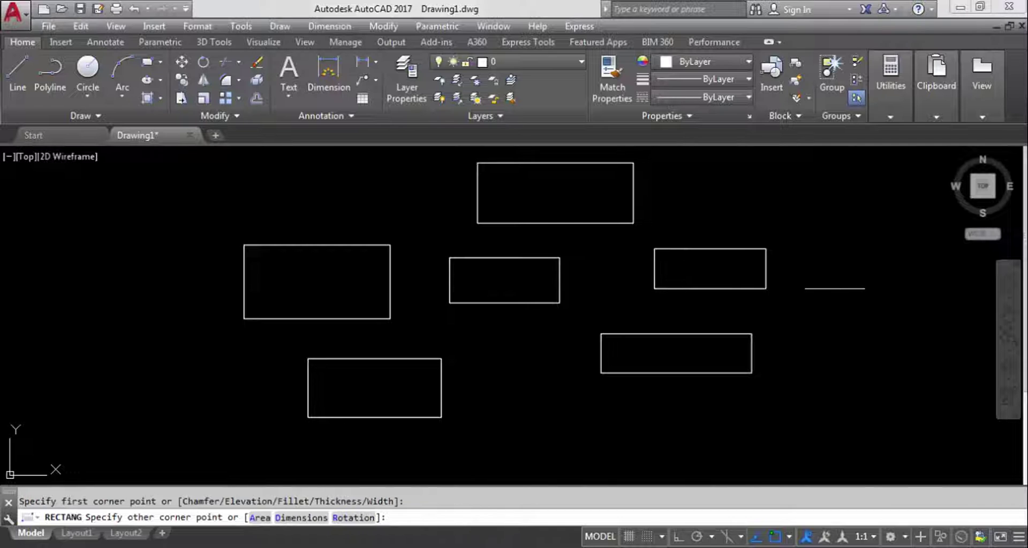
left_click(922, 352)
key("Return")
left_click(86, 245)
left_click(167, 298)
key("Return")
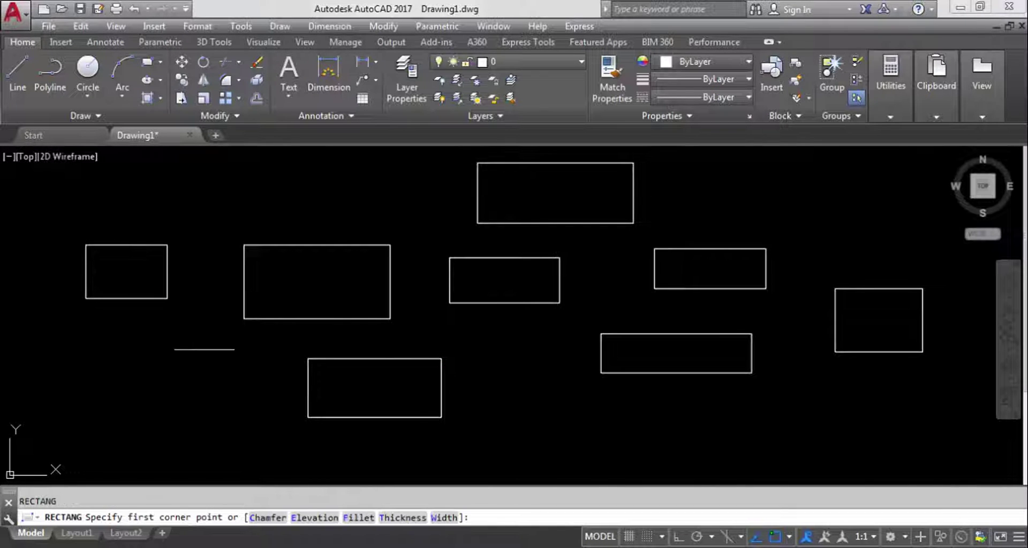
Add one rectangle beneath the far-left one and another at the lower middle, and end the repeating command.
left_click(102, 351)
left_click(221, 405)
key("Return")
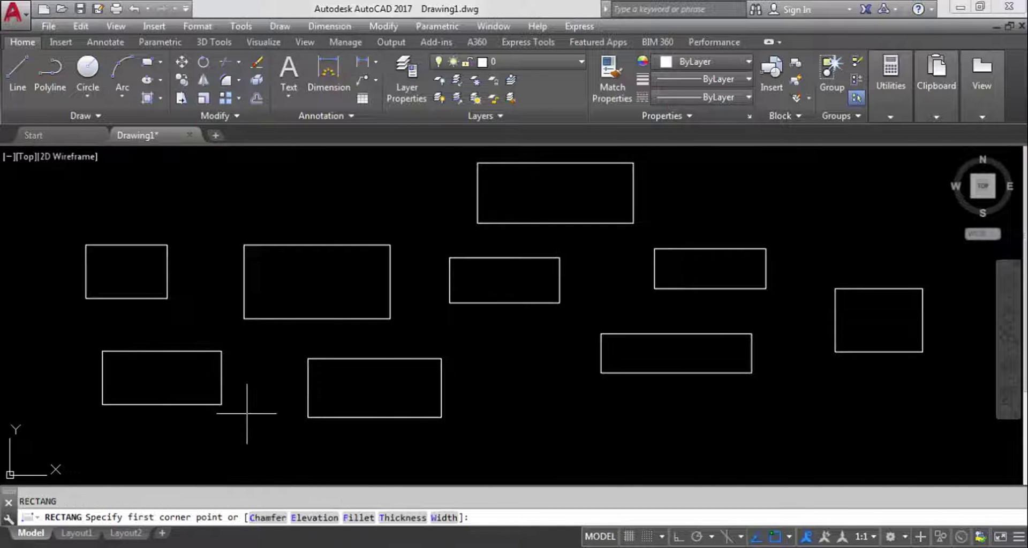
left_click(518, 373)
left_click(611, 430)
key("Return")
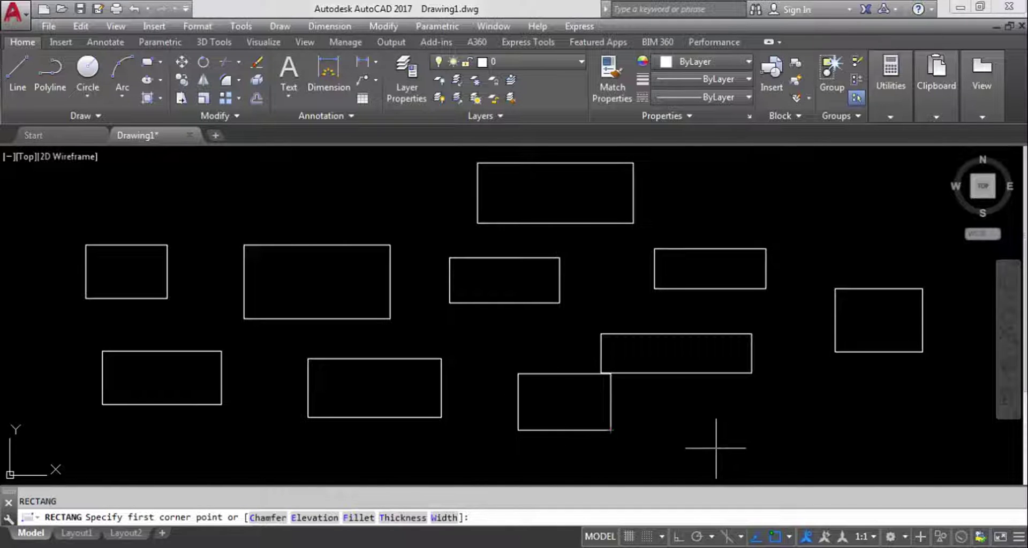
key("Escape")
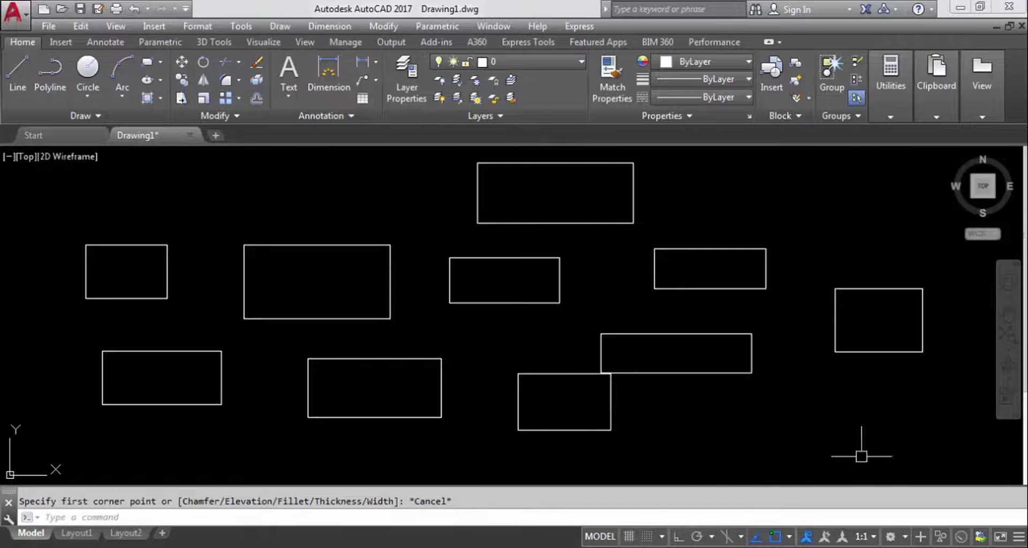
Erase all the rectangles from the drawing.
left_click(906, 448)
left_click(119, 220)
key("Delete")
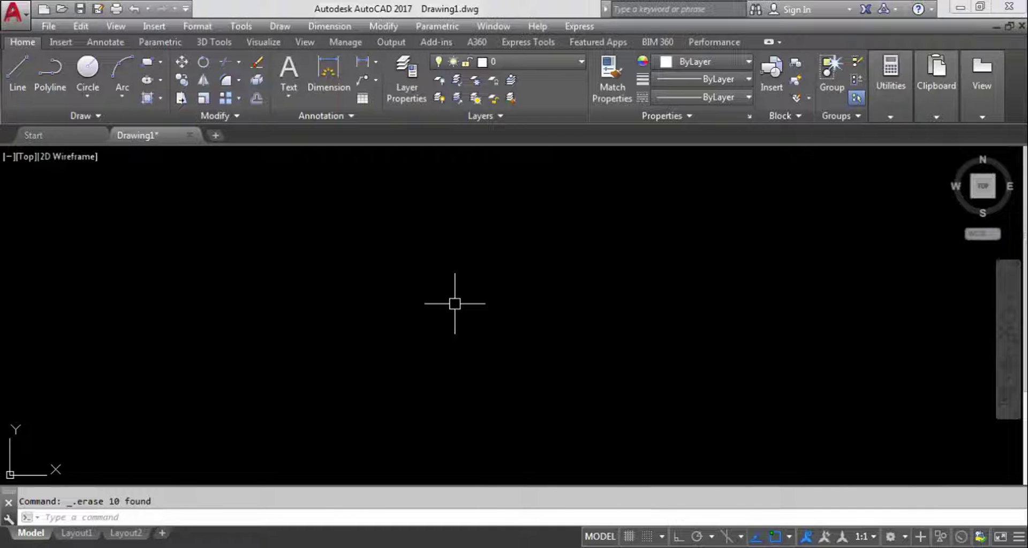
Draw one circle by center and radius in the upper-left part of the empty drawing.
left_click(88, 73)
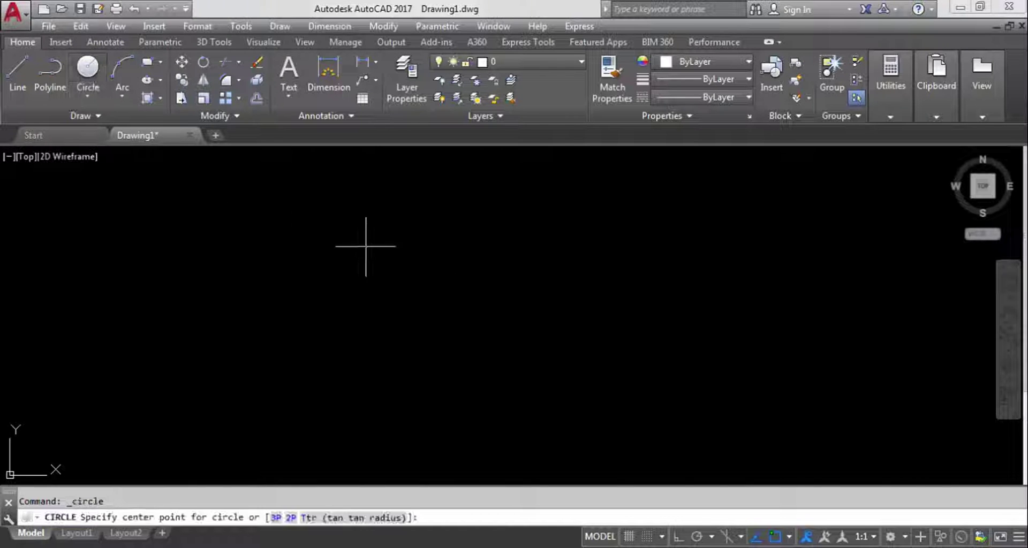
left_click(358, 231)
left_click(413, 262)
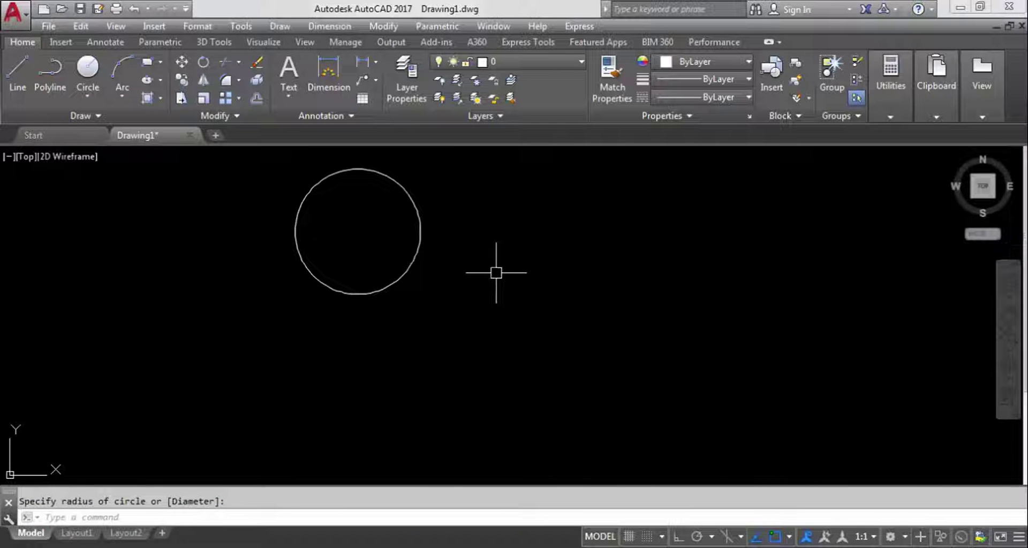
Set the CIRCLE command to repeat with MULTIPLE and draw a circle of about 38' radius right of the first.
type("MULTIPLE")
key("Return")
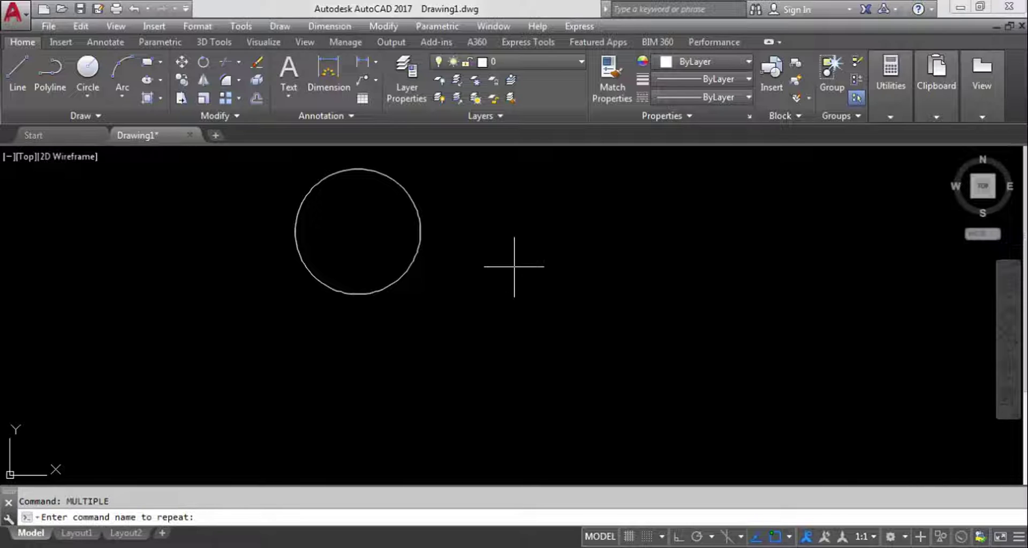
type("CIRCLE")
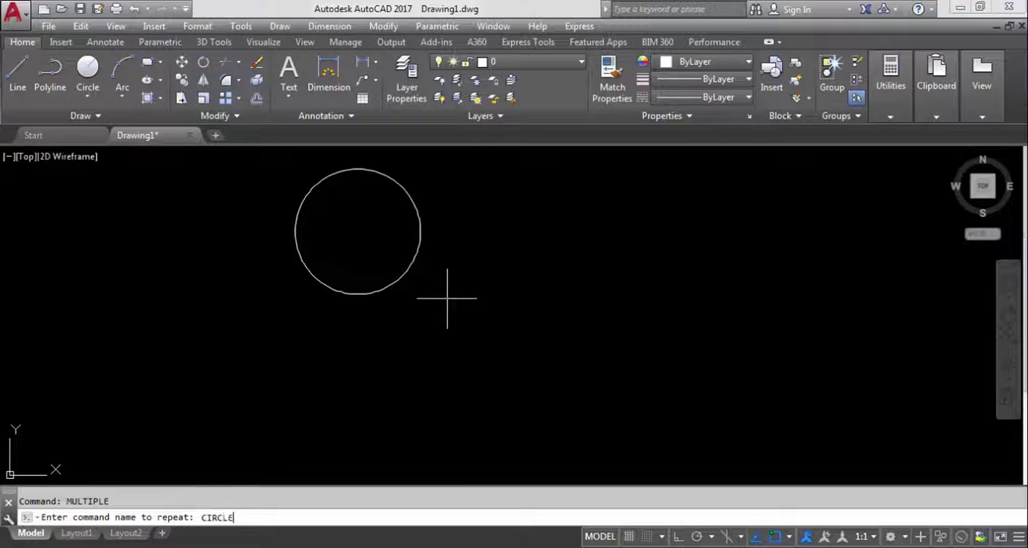
key("Return")
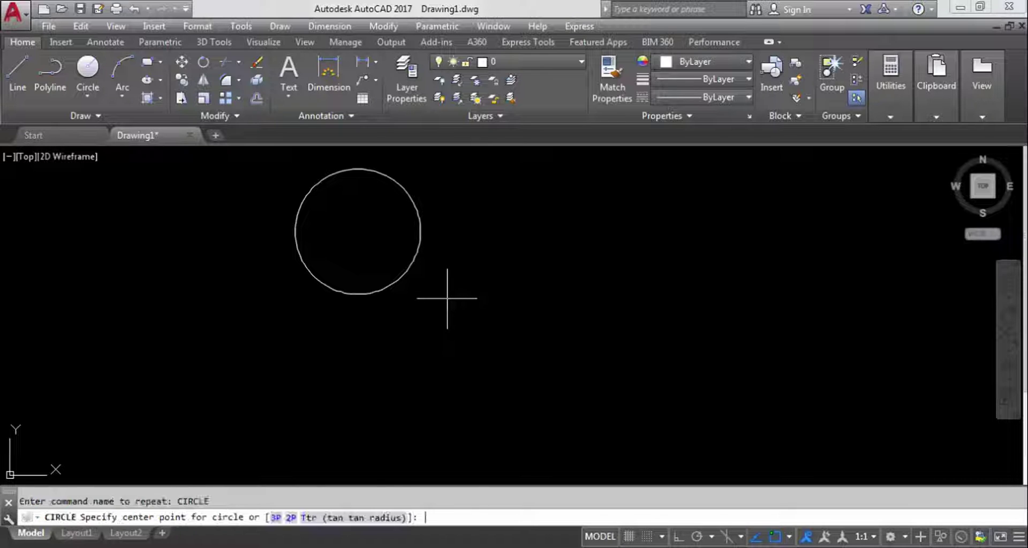
left_click(531, 224)
left_click(603, 257)
key("Return")
Draw three more circles: one at the right, one at the far left and one of about 24' radius below the first circle.
left_click(742, 327)
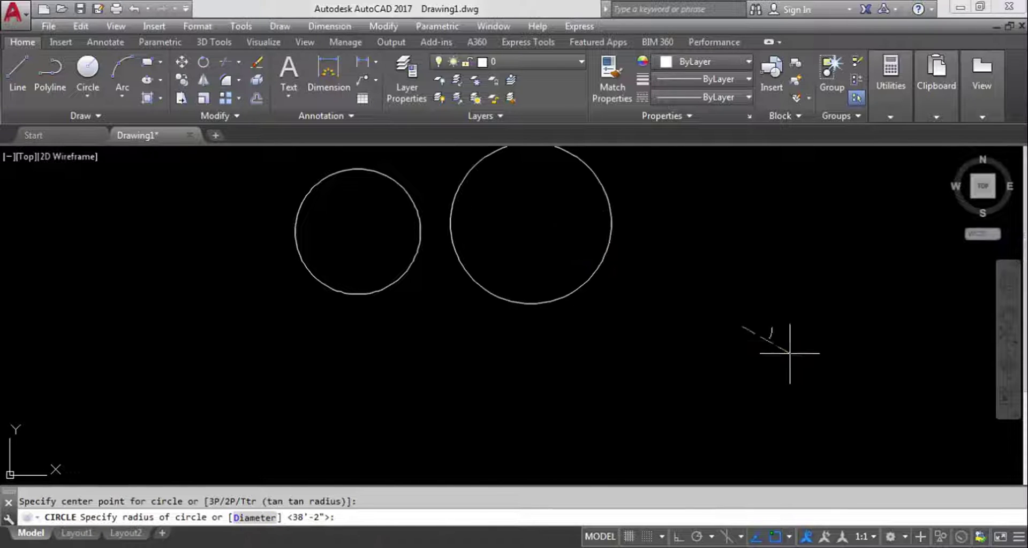
left_click(817, 360)
key("Return")
left_click(150, 290)
left_click(212, 316)
key("Return")
left_click(359, 347)
left_click(407, 364)
key("Return")
Draw two larger circles, one overlapping the upper-middle circle from below and one overlapping the right circle from its upper right.
left_click(538, 368)
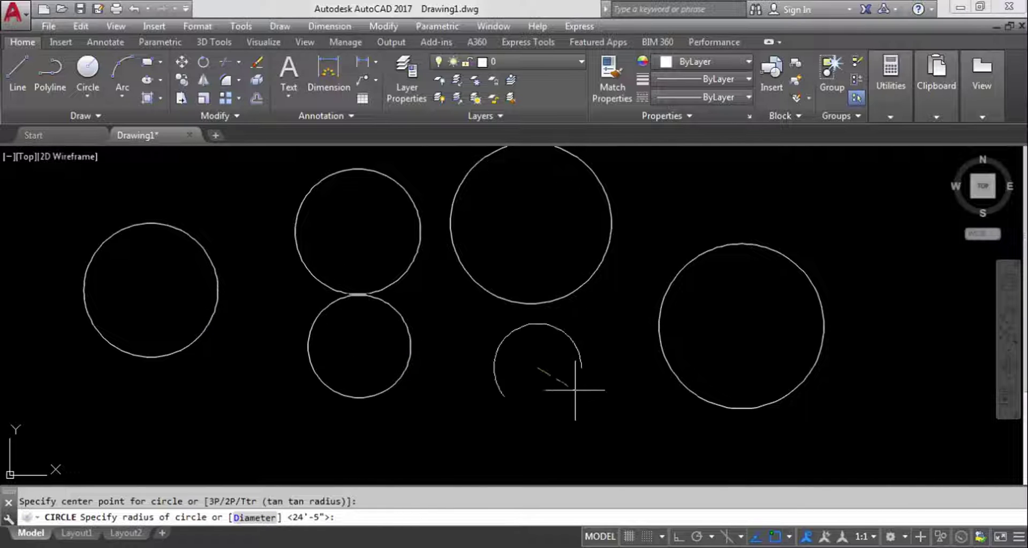
left_click(622, 404)
key("Return")
left_click(845, 269)
left_click(916, 329)
key("Return")
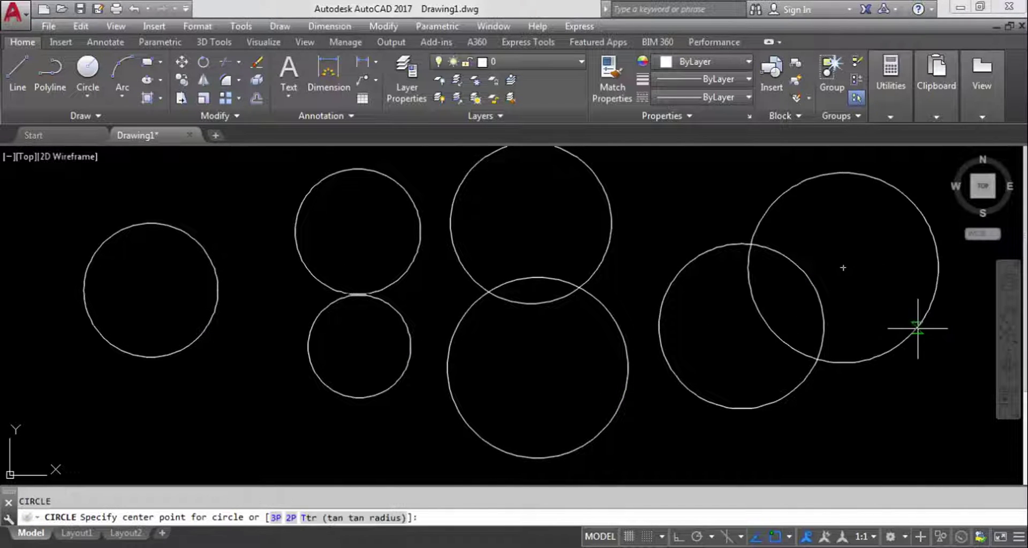
Draw two much larger circles, one well to the left of the existing group and one just below it.
scroll(651, 322, "down", 6)
left_click(345, 314)
left_click(376, 345)
key("Return")
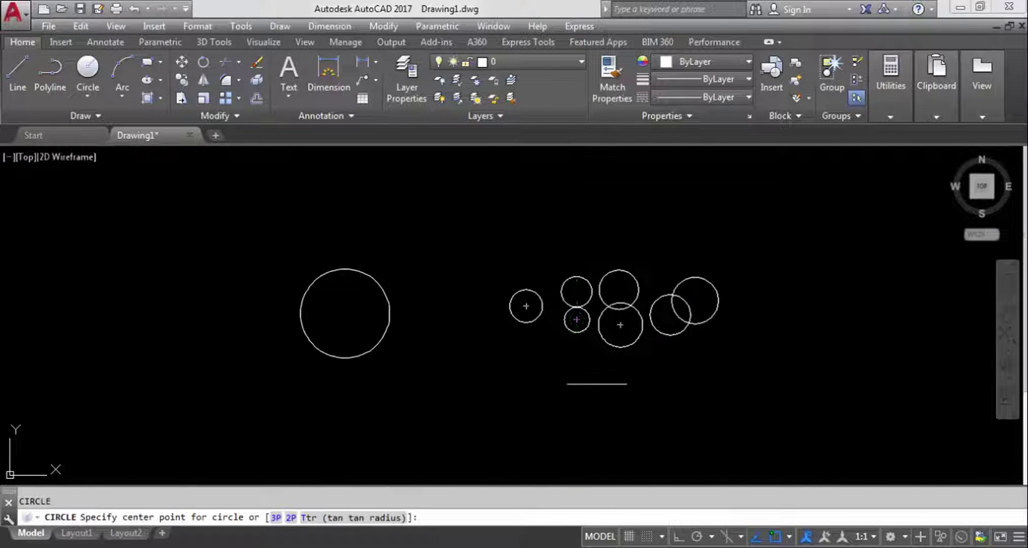
left_click(656, 383)
left_click(657, 384)
key("Return")
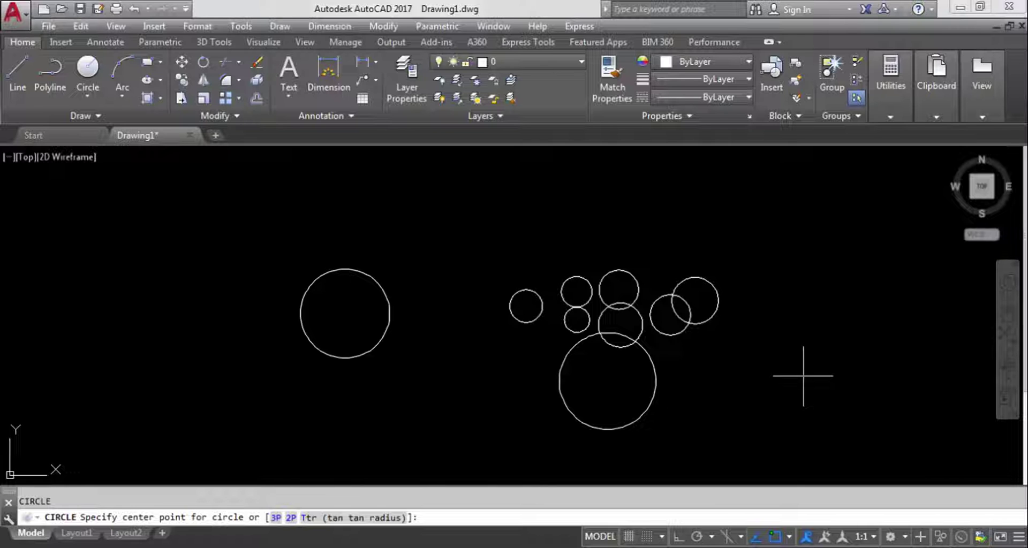
End the repeating circle command and erase all the circles.
left_click(727, 411)
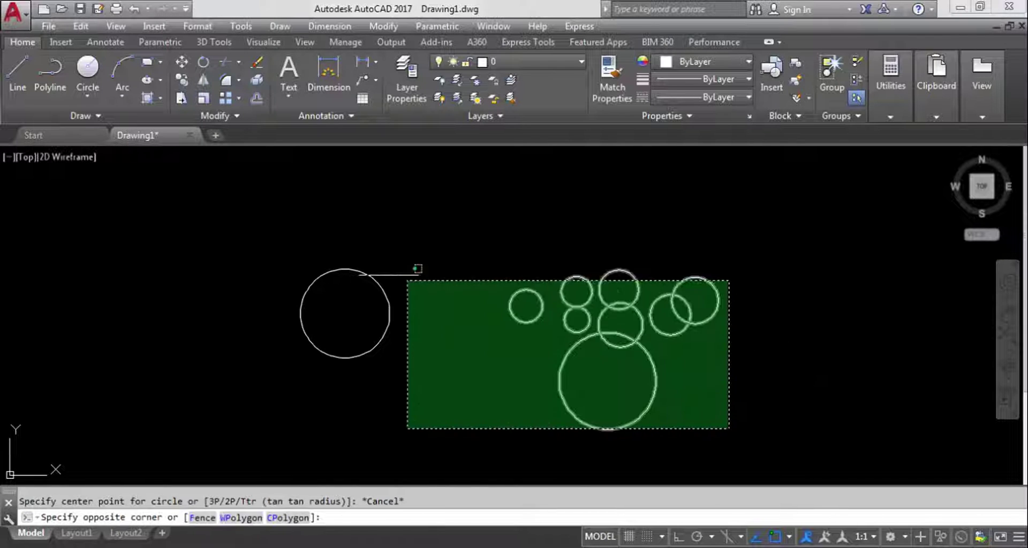
left_click(298, 236)
key("Delete")
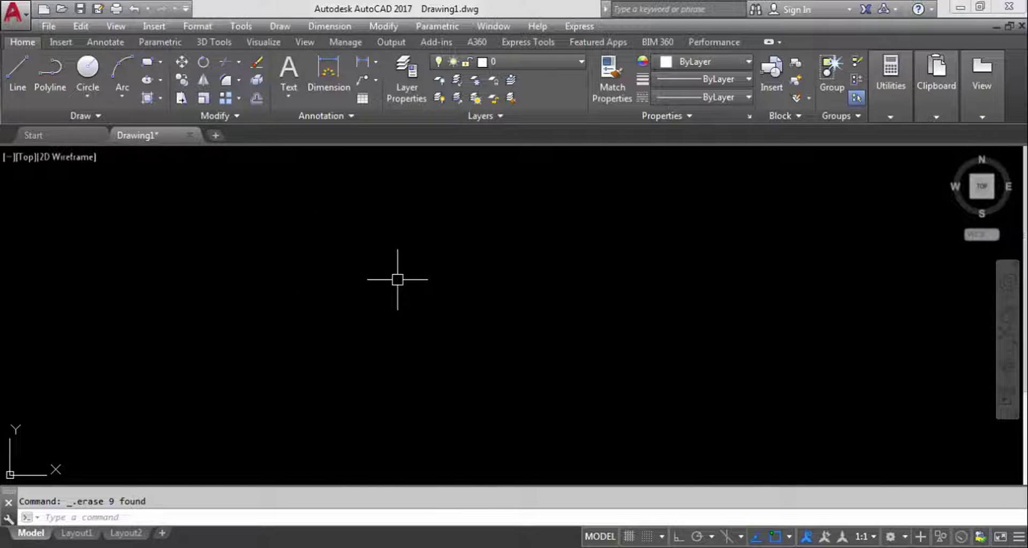
Place a single-line text "A" about 158' high with 0 rotation, near the middle of the empty drawing area.
type("dt")
key("Return")
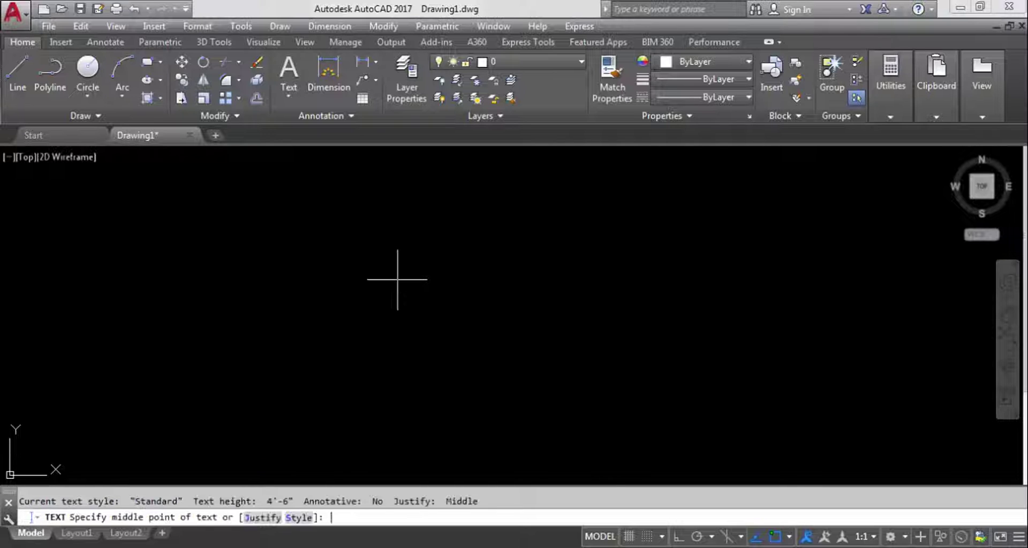
left_click(407, 290)
key("Return")
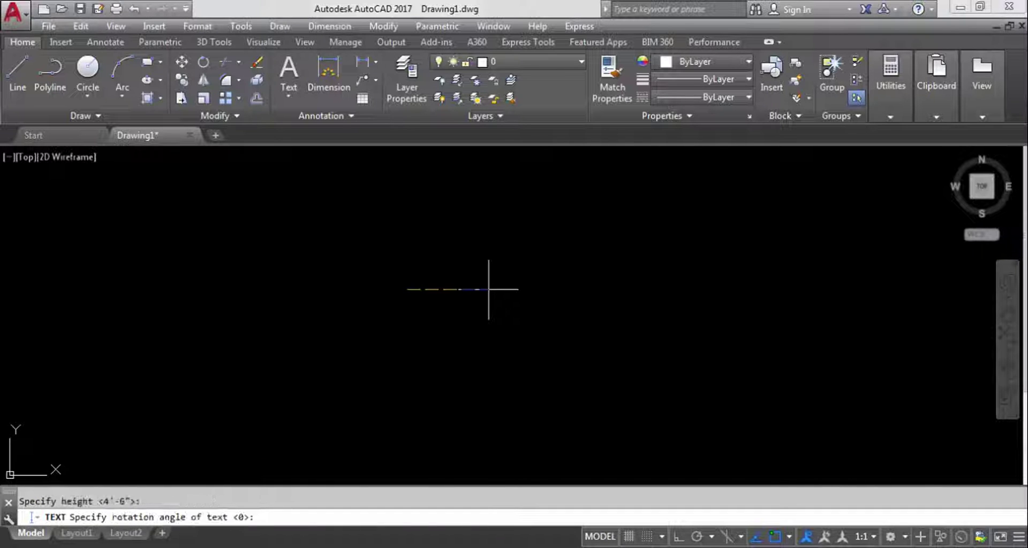
key("Return")
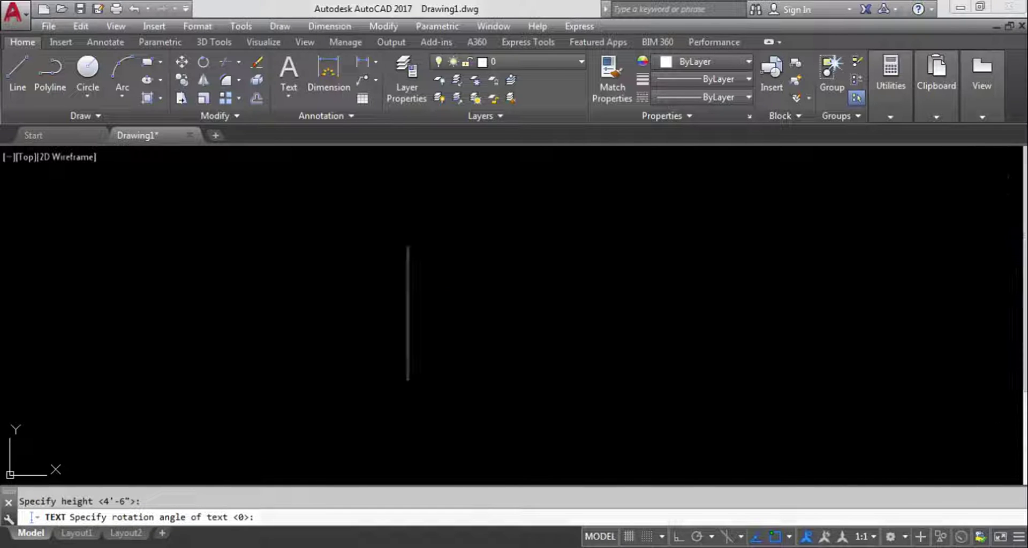
type("A")
key("Return")
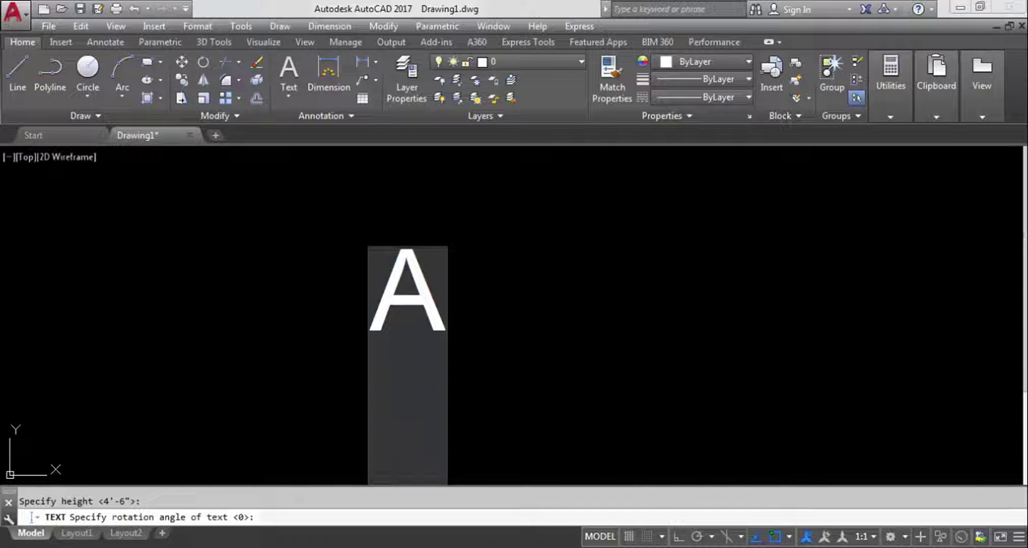
key("Return")
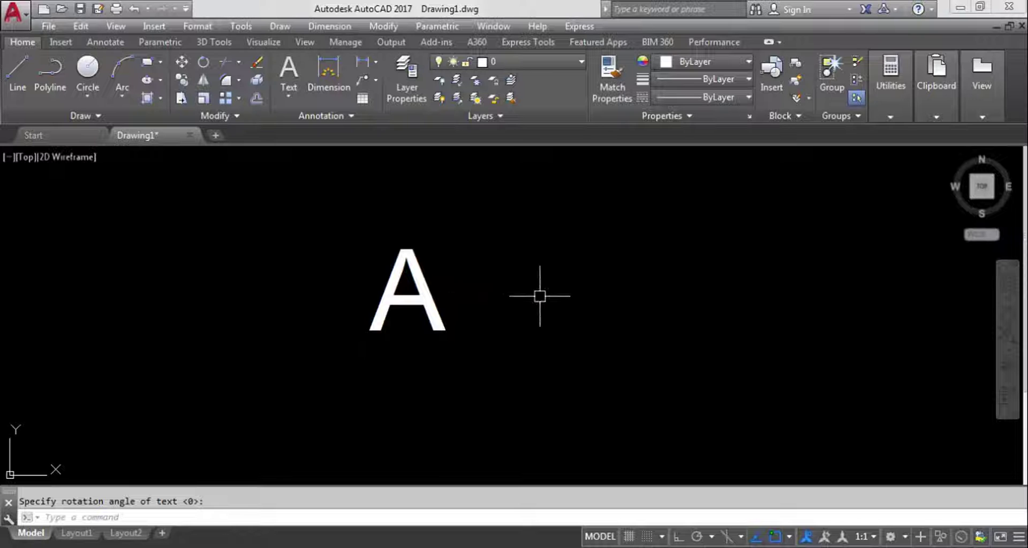
Repeat the single-line text command with MULTIPLE, turn Ortho on, and place a second "A" about 96'-6" high to the right of the first.
type("MULTIPLE")
key("Return")
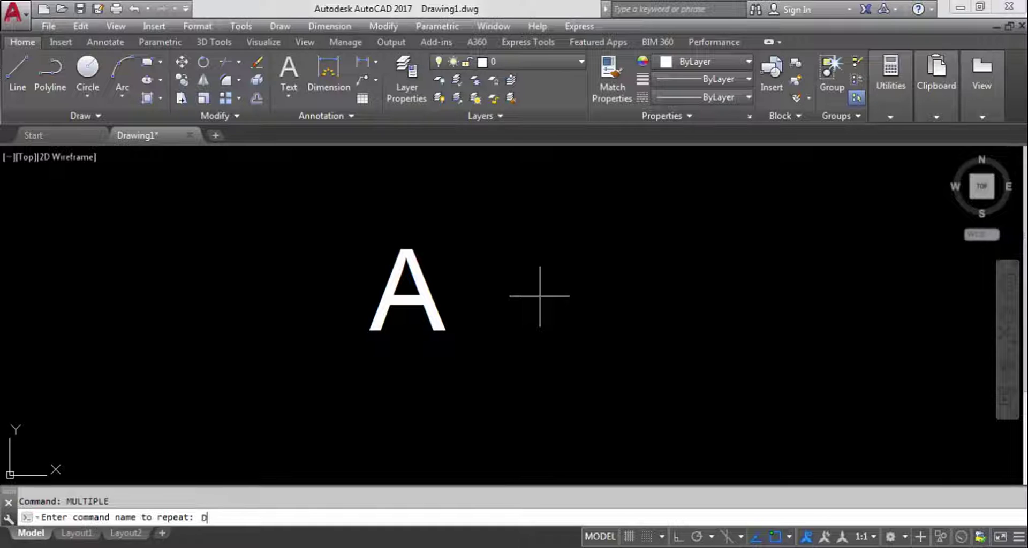
type("DT")
key("Return")
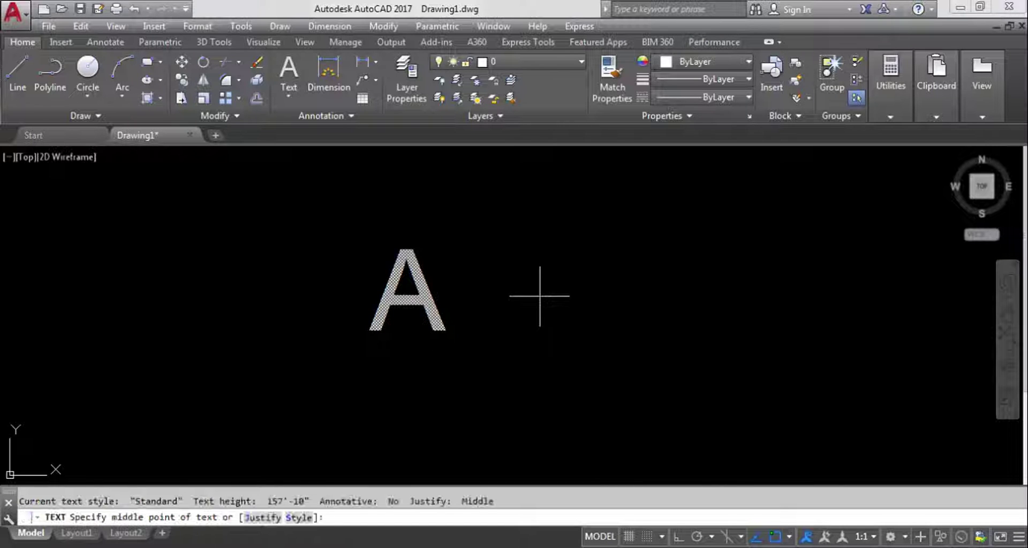
left_click(556, 299)
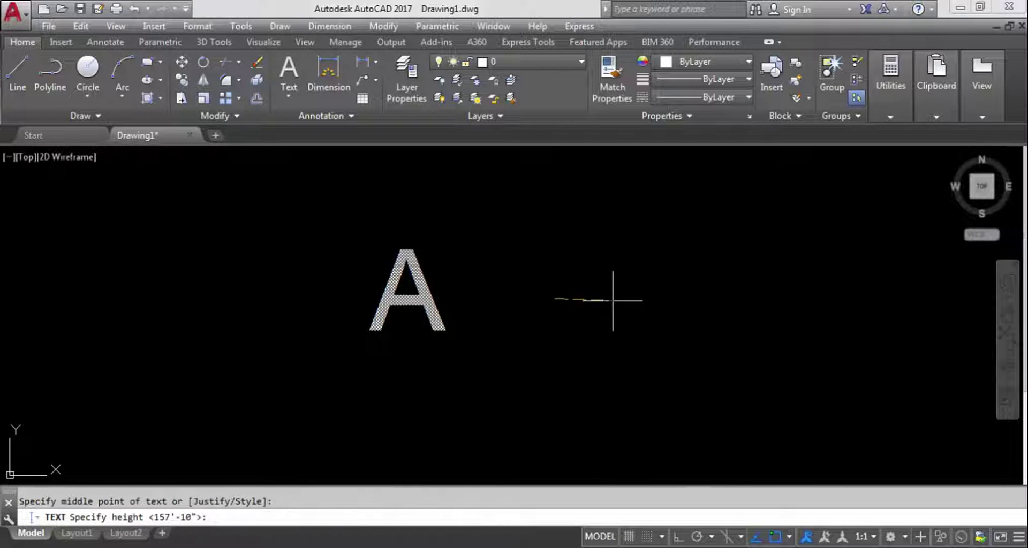
key("F8")
left_click(605, 295)
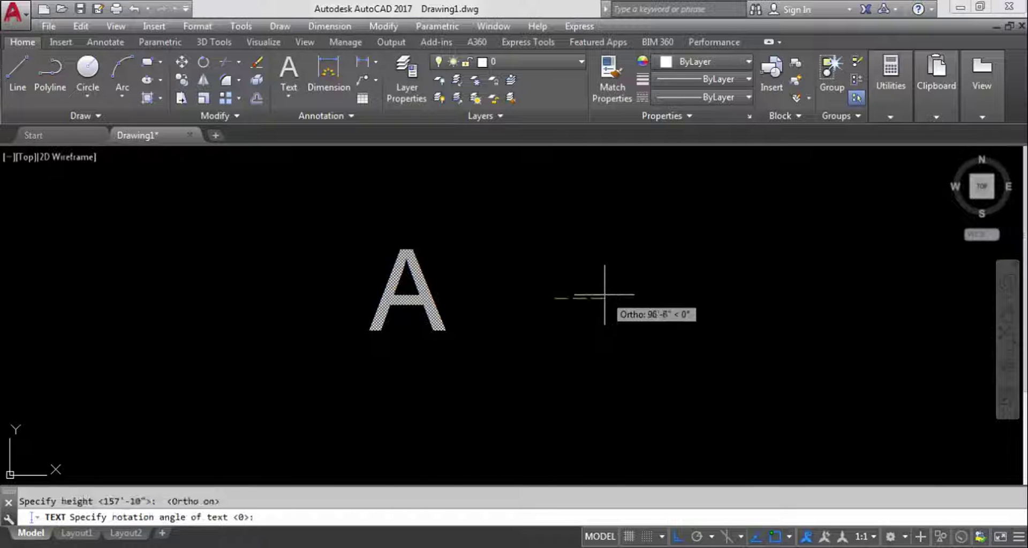
key("Return")
type("A")
key("Return")
key("Return")
key("Return")
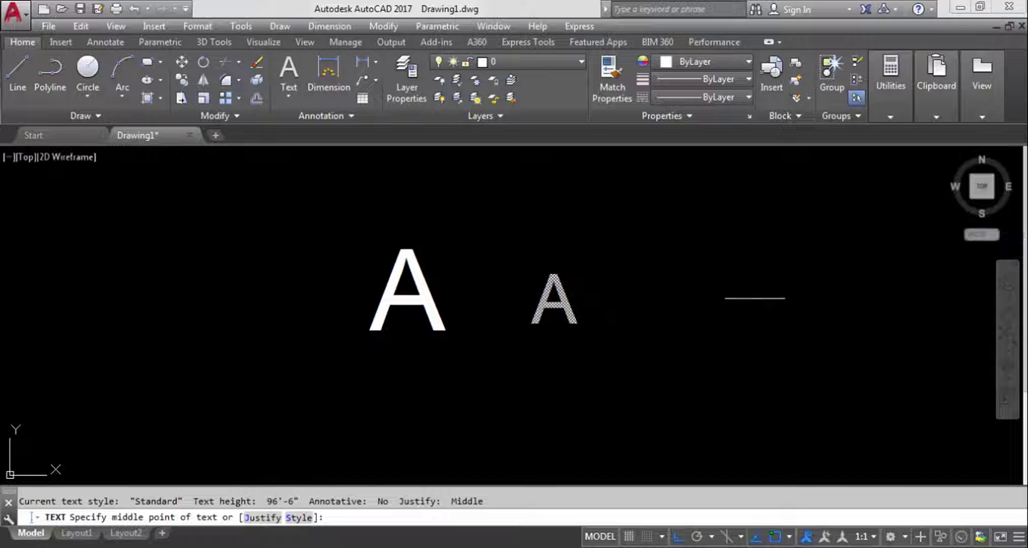
Place the text "AA" about 118'-5" high with 0 rotation, to the right of the smaller A.
left_click(728, 298)
left_click(738, 292)
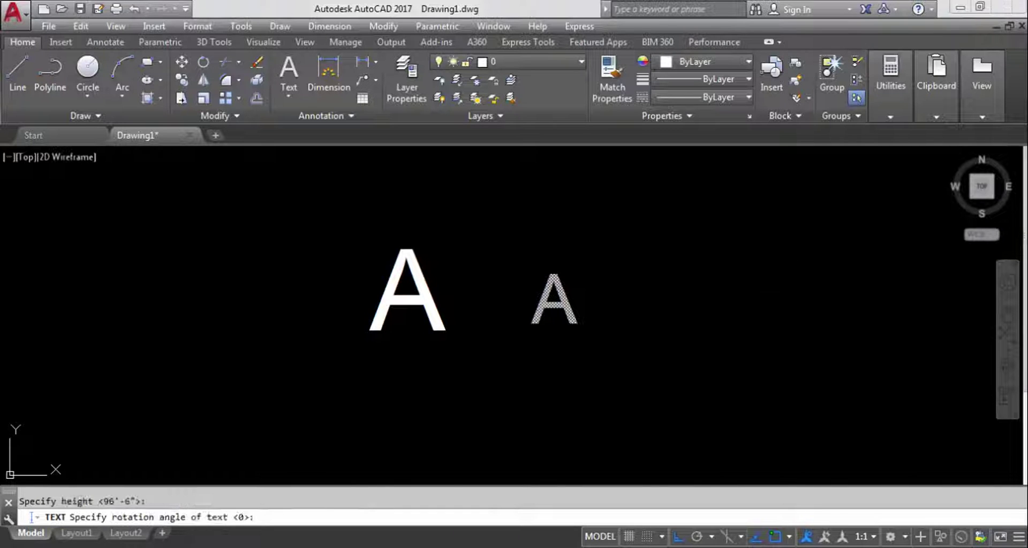
key("Return")
type("AA")
key("Return")
key("Return")
key("Return")
Place the text "B" about 143'-3" high to the left of the large A and end the repeating text command.
left_click(224, 304)
left_click(300, 304)
key("Return")
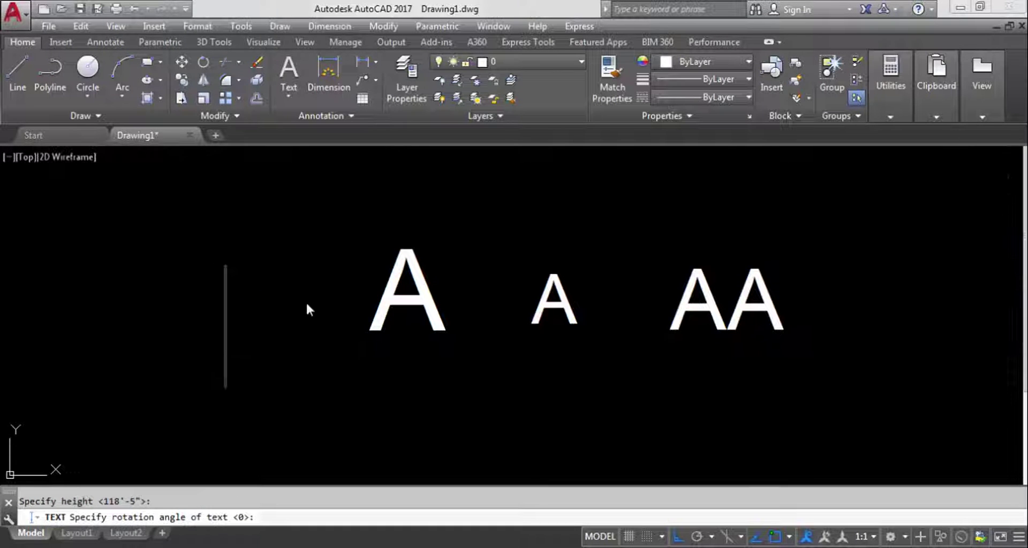
type("B")
key("Return")
key("Return")
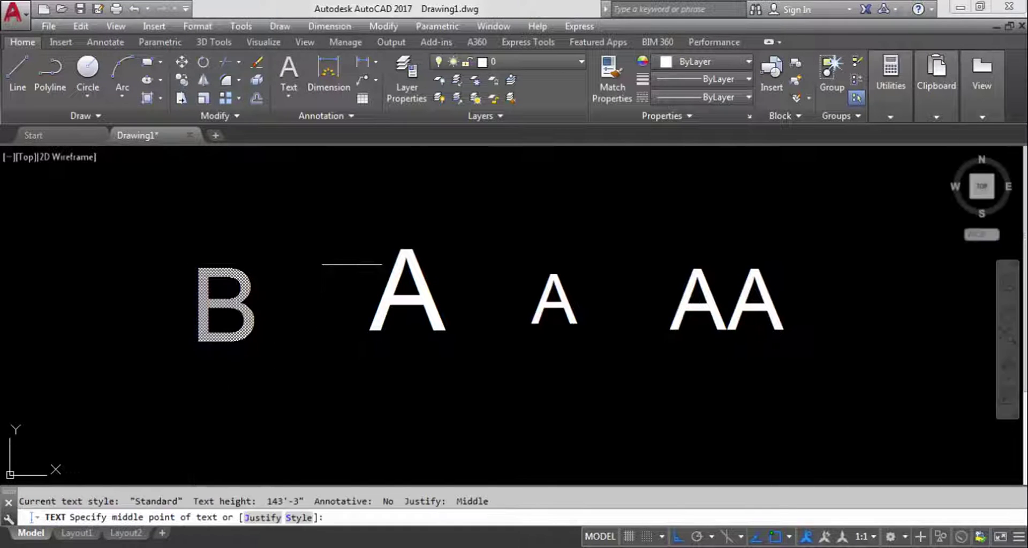
scroll(375, 284, "down", 2)
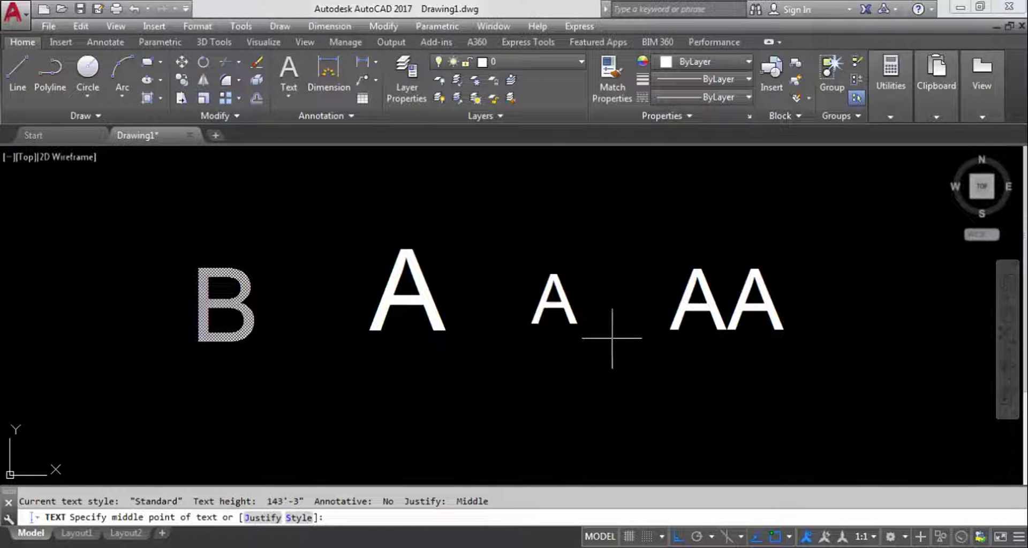
key("Escape")
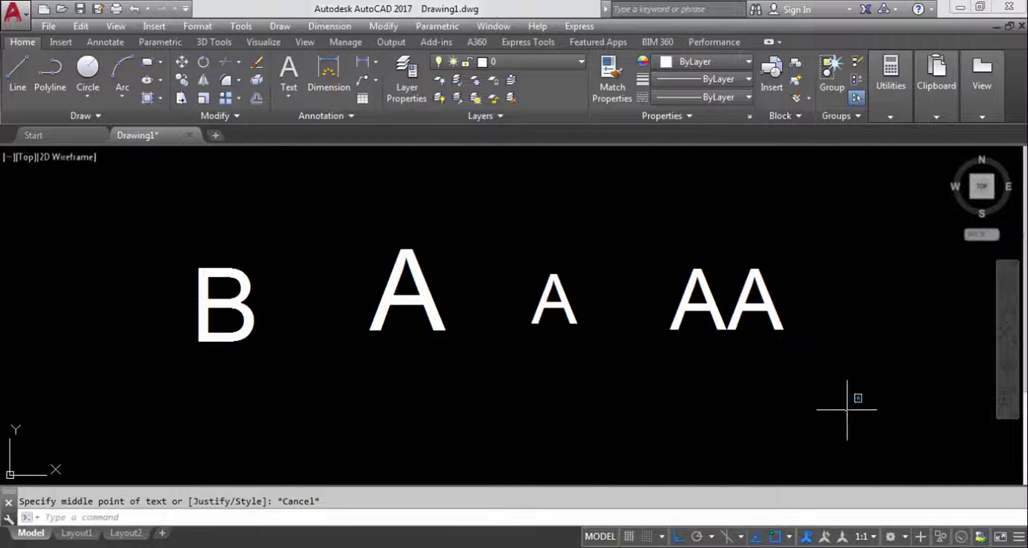
Erase all the placed single-line texts from the drawing.
left_click(846, 411)
left_click(178, 225)
key("Delete")
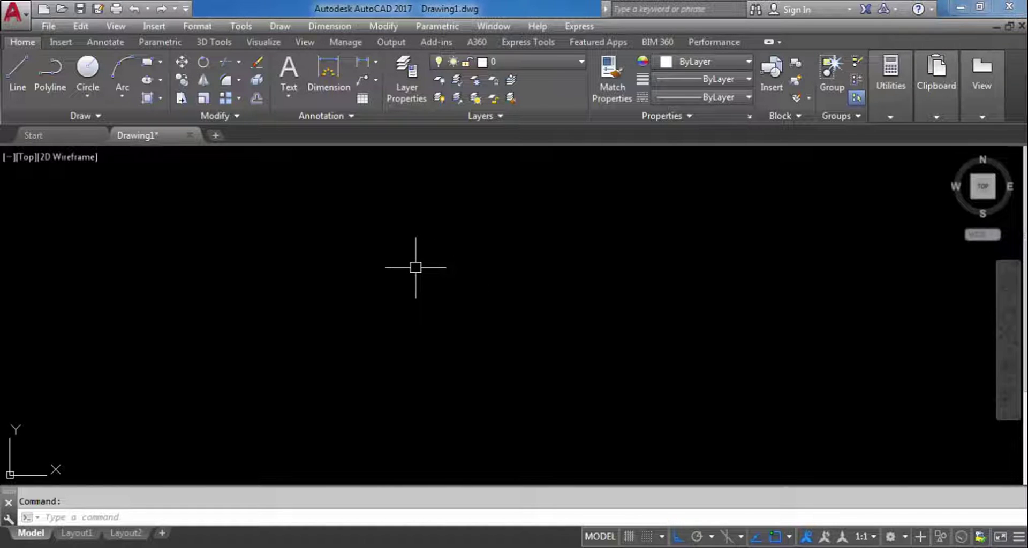
Create a new layer named DIMENSION in the layer properties manager.
left_click(411, 80)
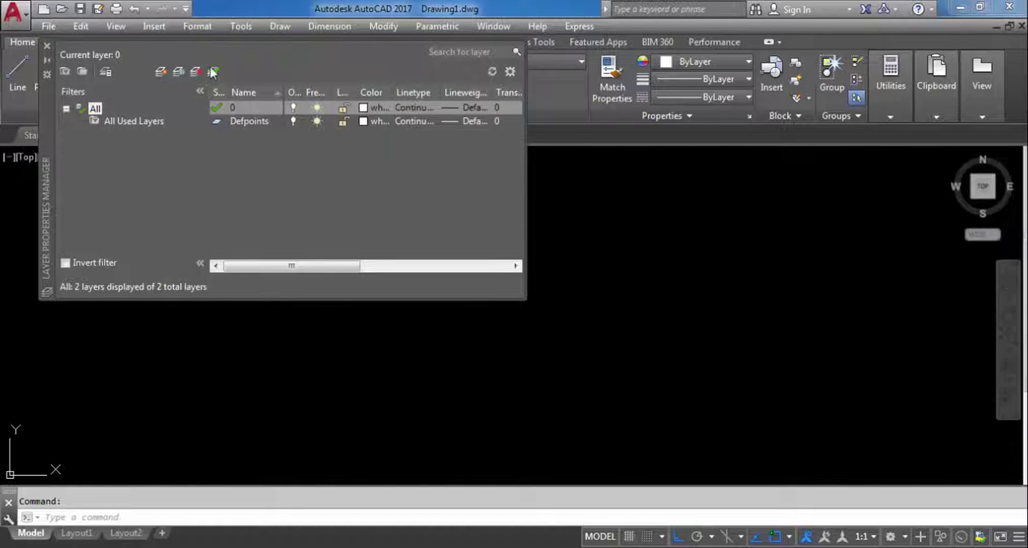
left_click(160, 71)
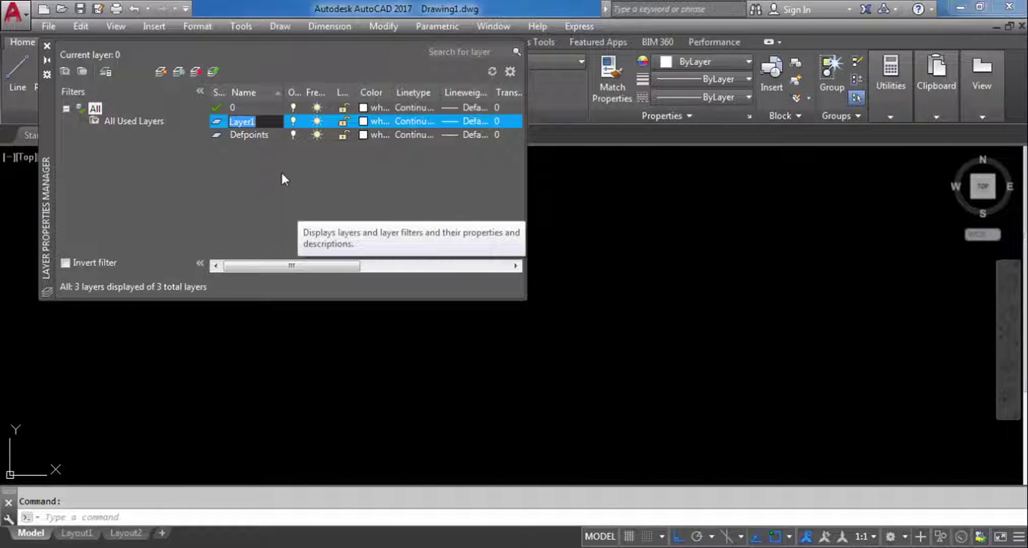
type("DIME")
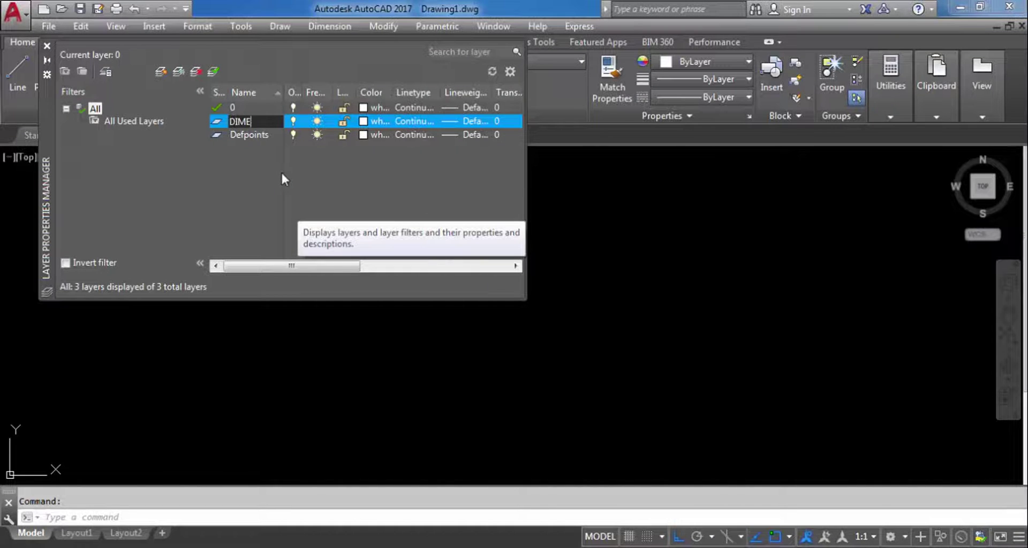
type("NSION")
key("Return")
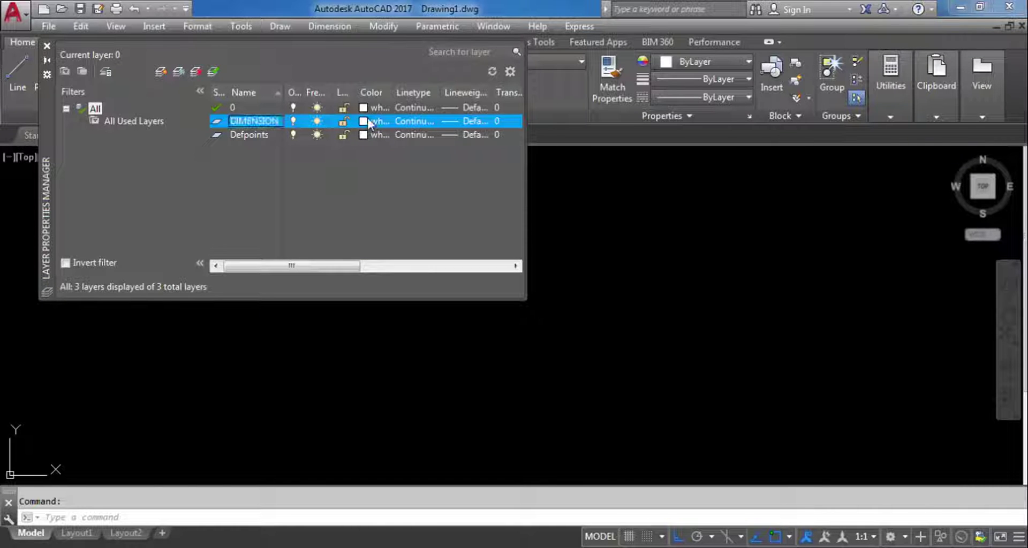
Set the DIMENSION layer's color to blue and close the layer properties manager.
left_click(367, 120)
left_click(451, 314)
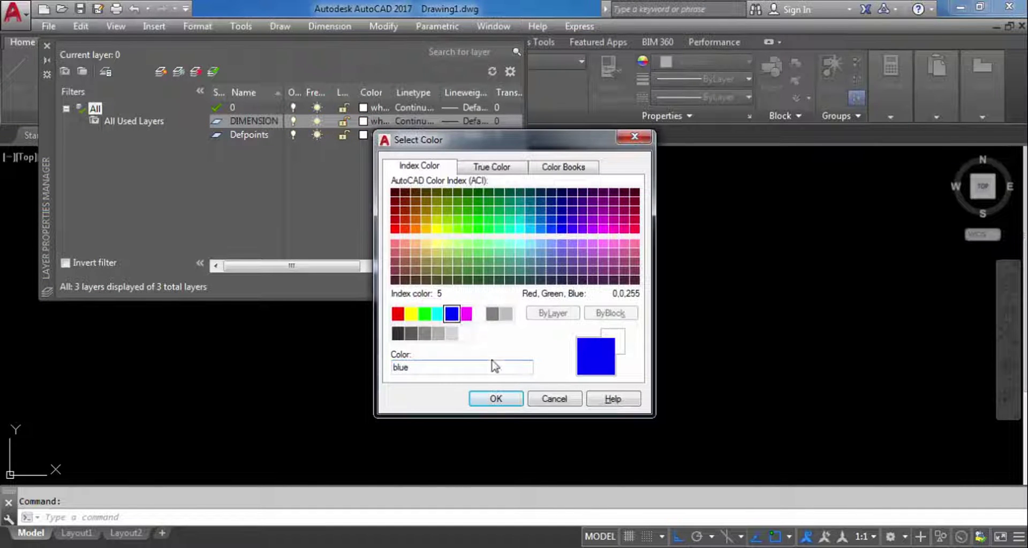
left_click(519, 398)
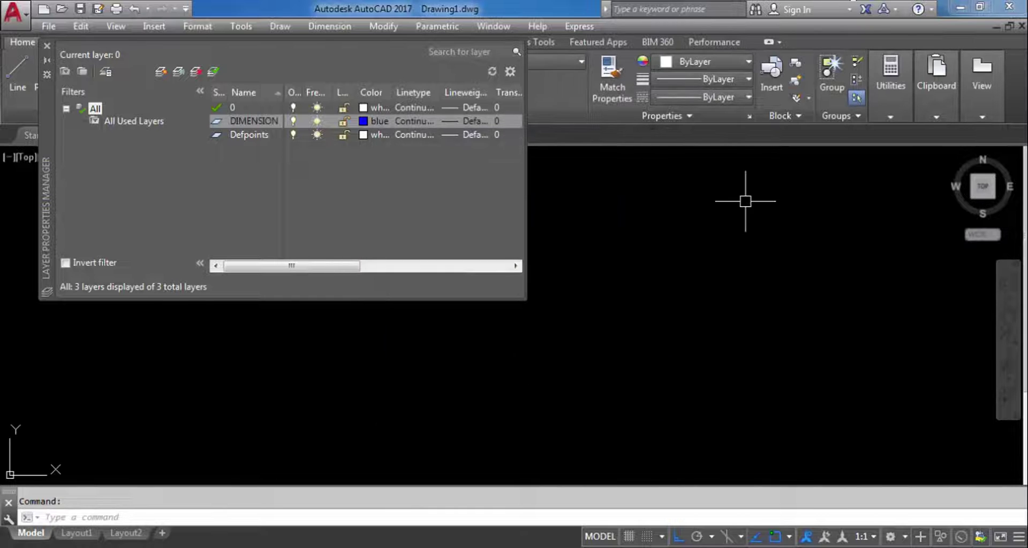
left_click(48, 47)
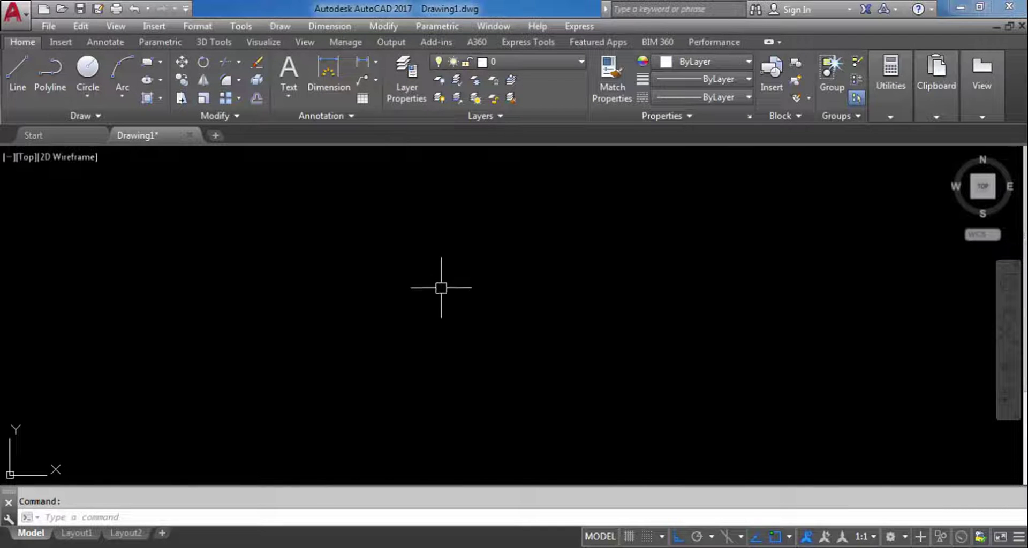
Draw a rectangle left of the drawing area's center and offset it inward to make a smaller rectangle inside.
left_click(145, 63)
left_click(328, 222)
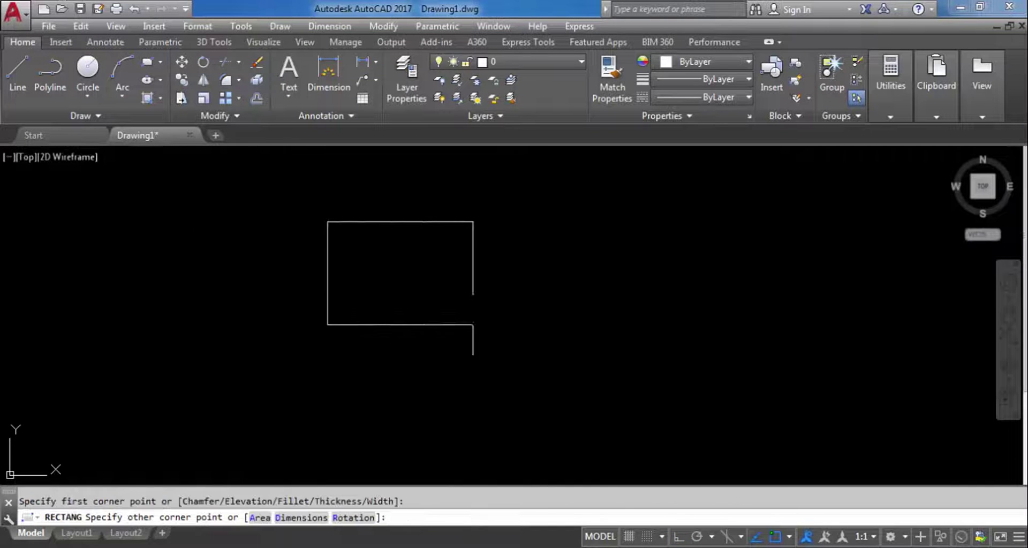
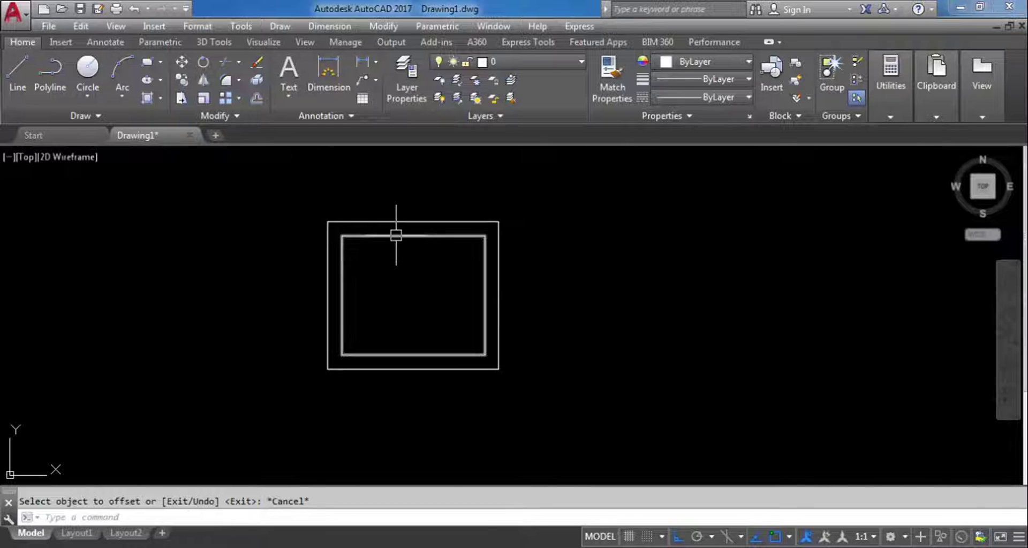
Make the DIMENSION layer current and add a linear dimension across the inner rectangle's top edge, placed above both rectangles.
left_click(507, 60)
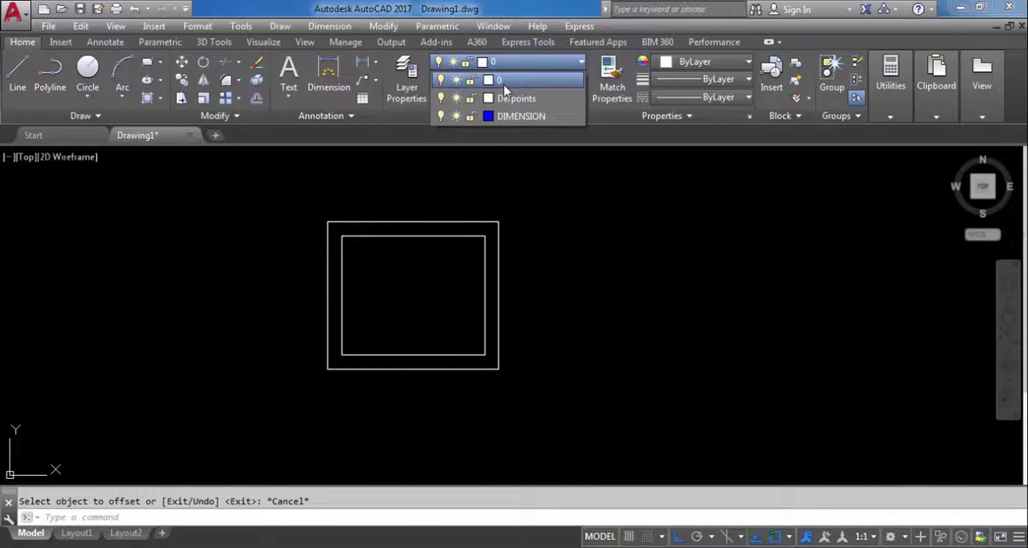
left_click(506, 116)
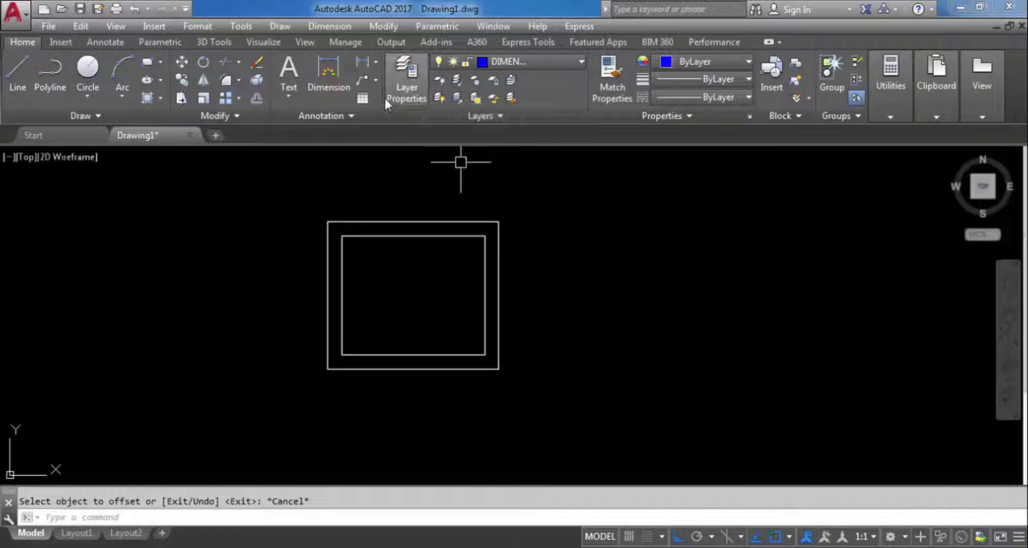
left_click(360, 61)
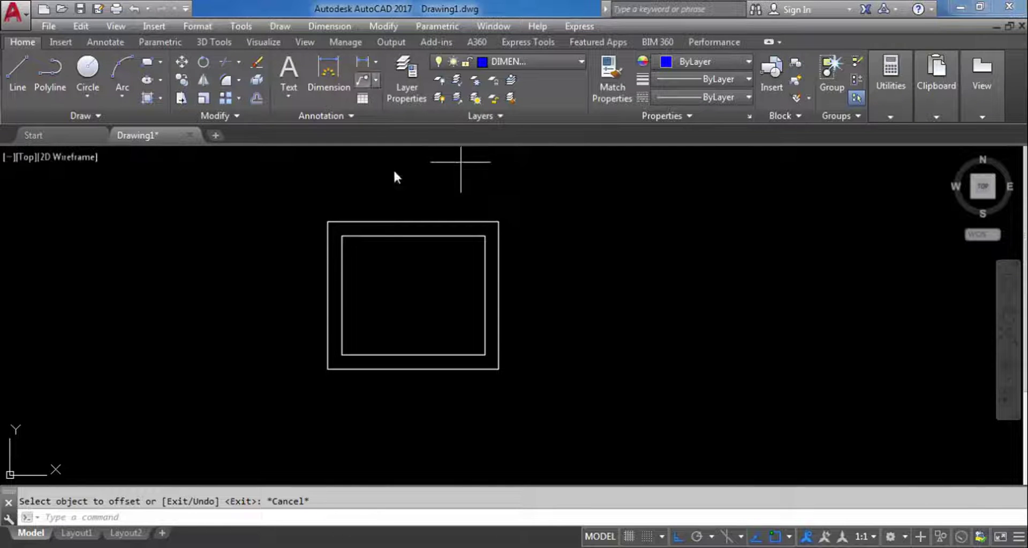
left_click(341, 235)
left_click(485, 235)
left_click(477, 190)
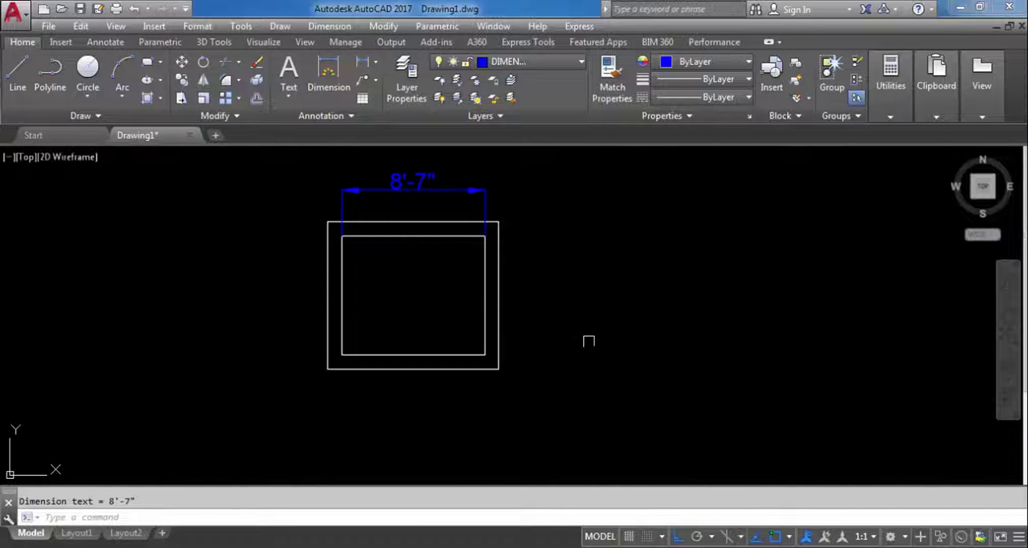
Make layer 0 current and draw a circle to the right of the rectangles, roughly as tall as the outer rectangle.
left_click(532, 61)
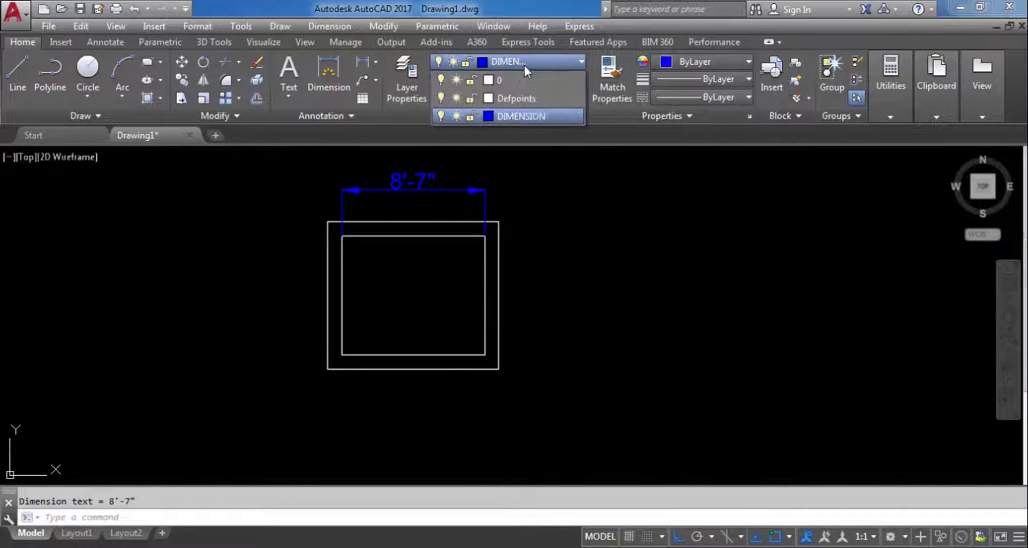
left_click(503, 81)
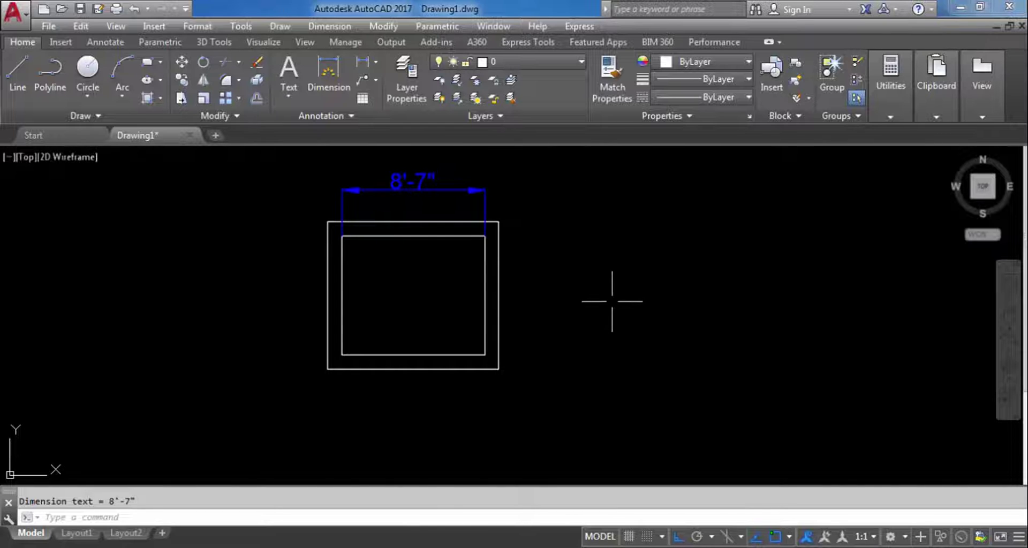
left_click(92, 69)
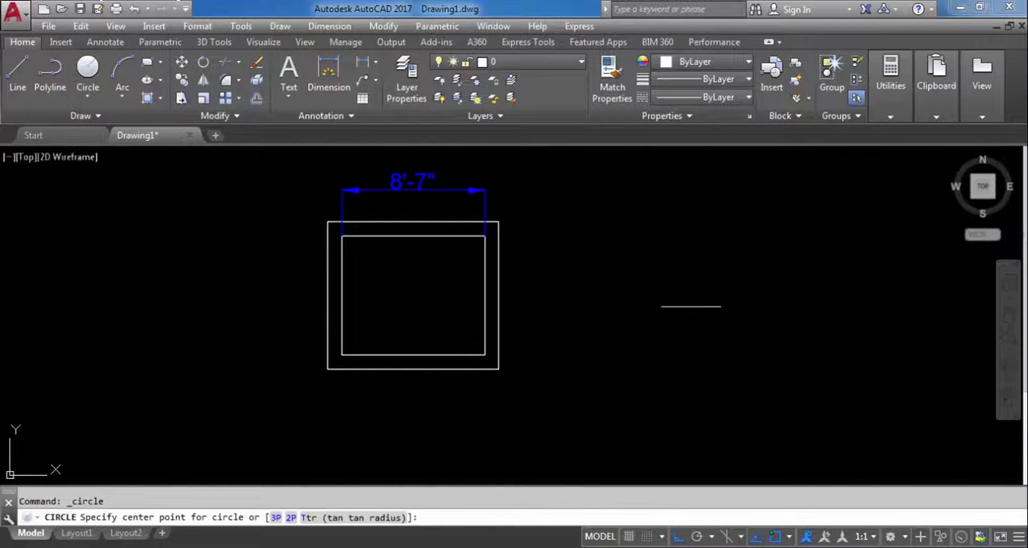
left_click(691, 306)
left_click(757, 345)
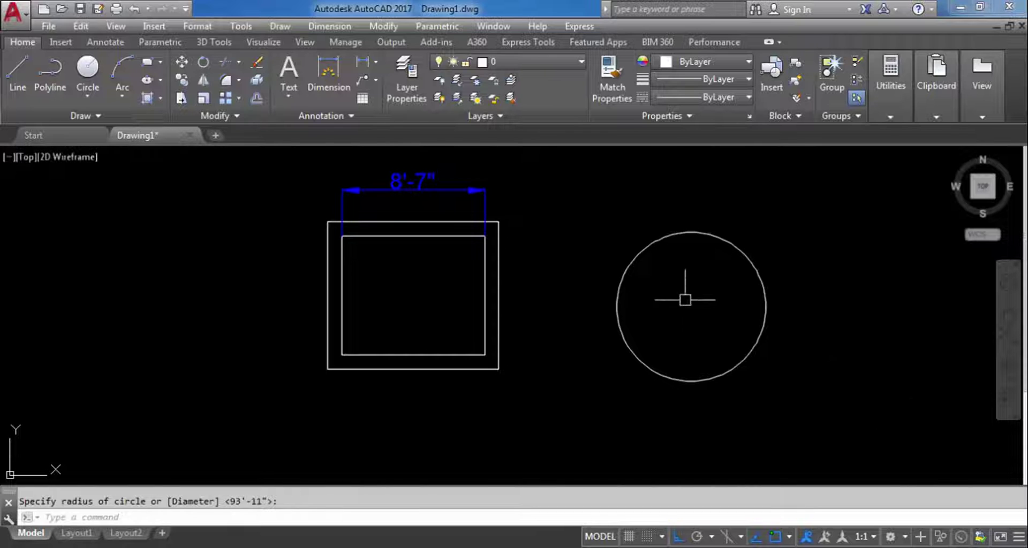
left_click(540, 63)
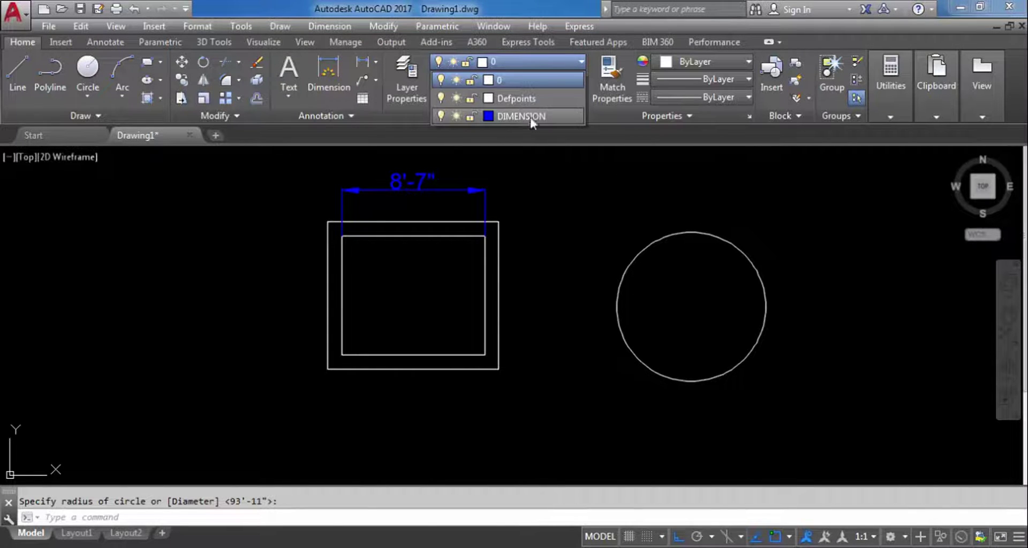
left_click(530, 117)
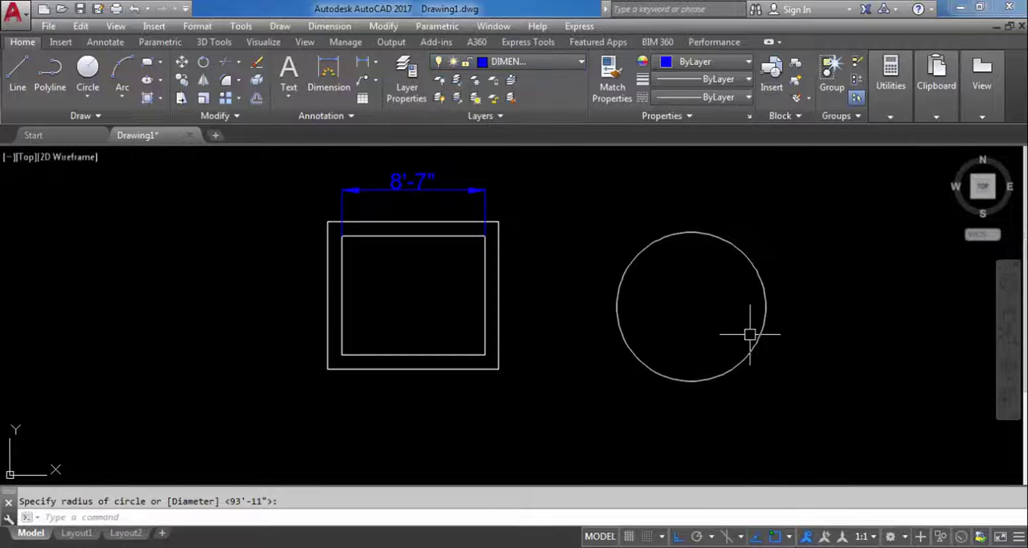
left_click(375, 63)
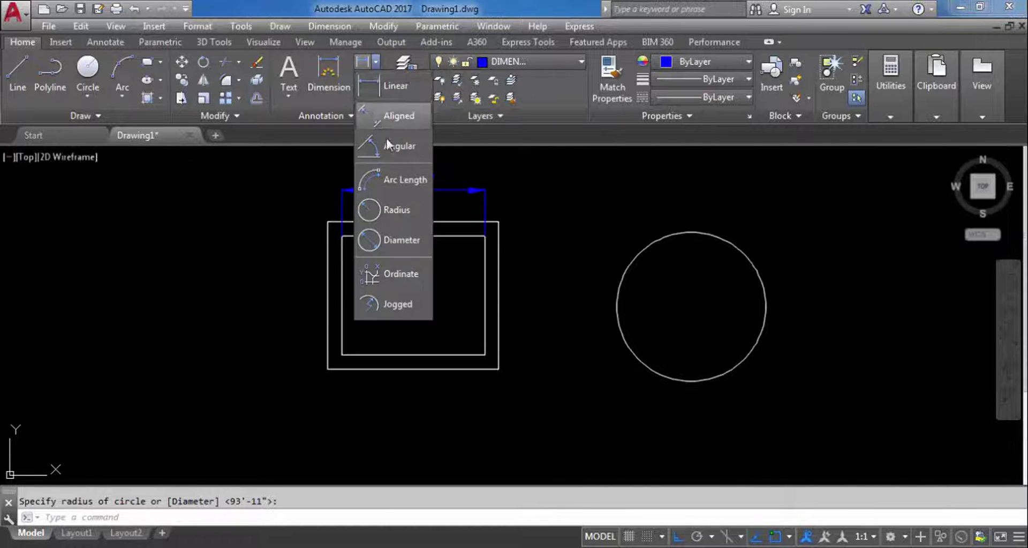
left_click(384, 209)
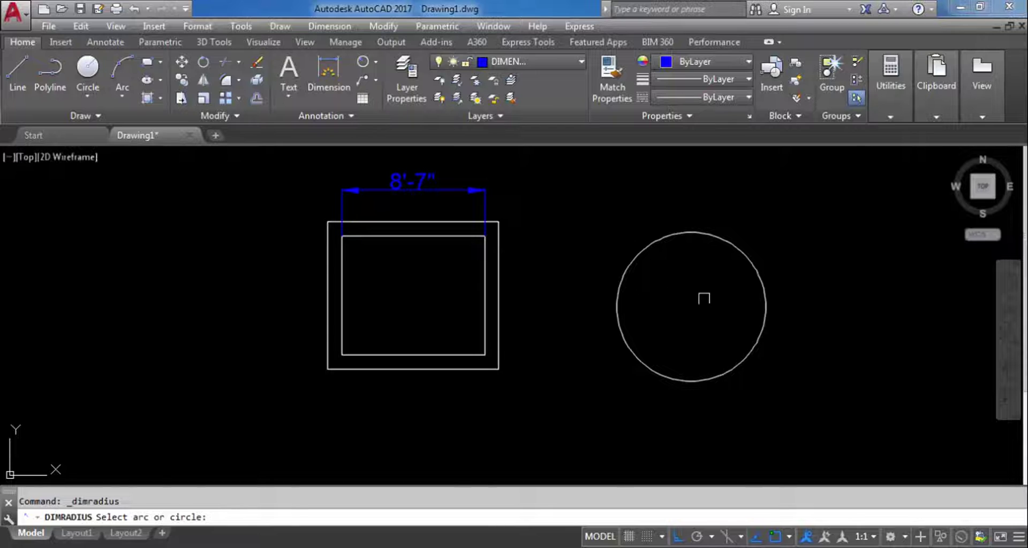
left_click(693, 233)
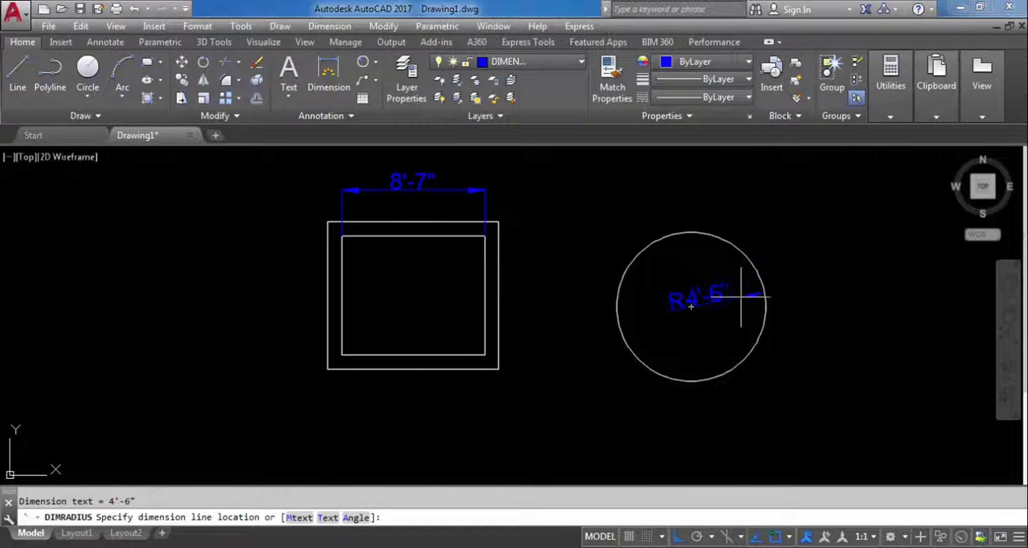
key("Escape")
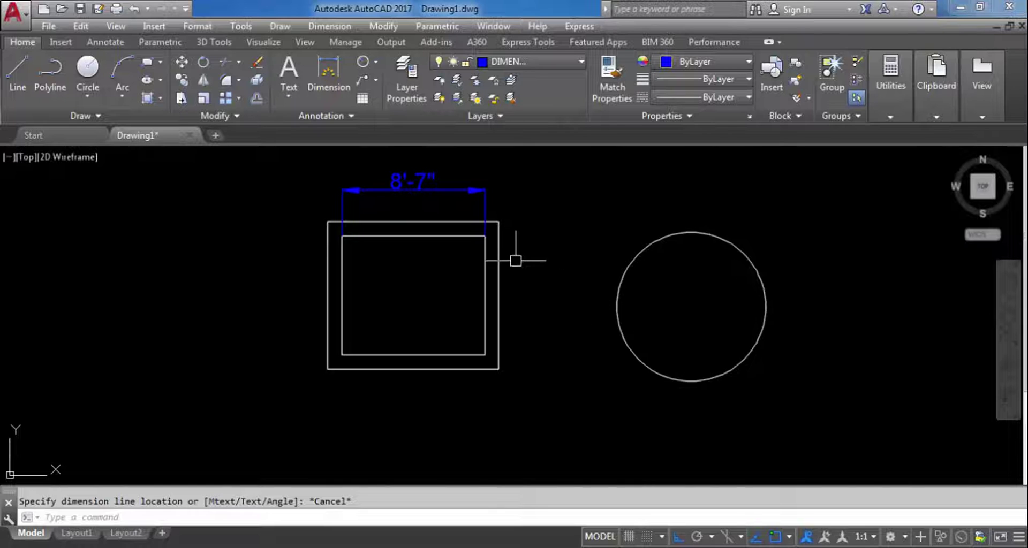
left_click(526, 62)
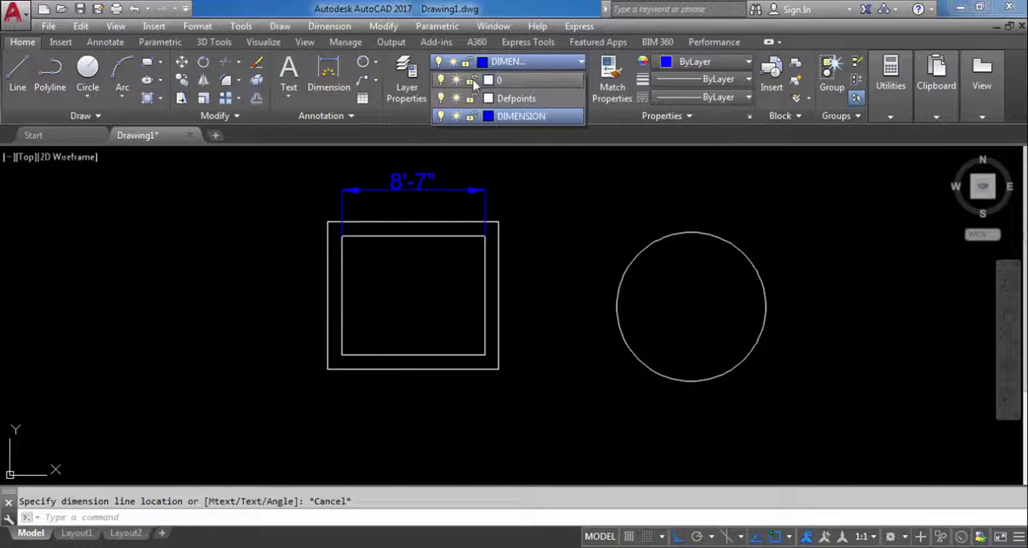
left_click(500, 81)
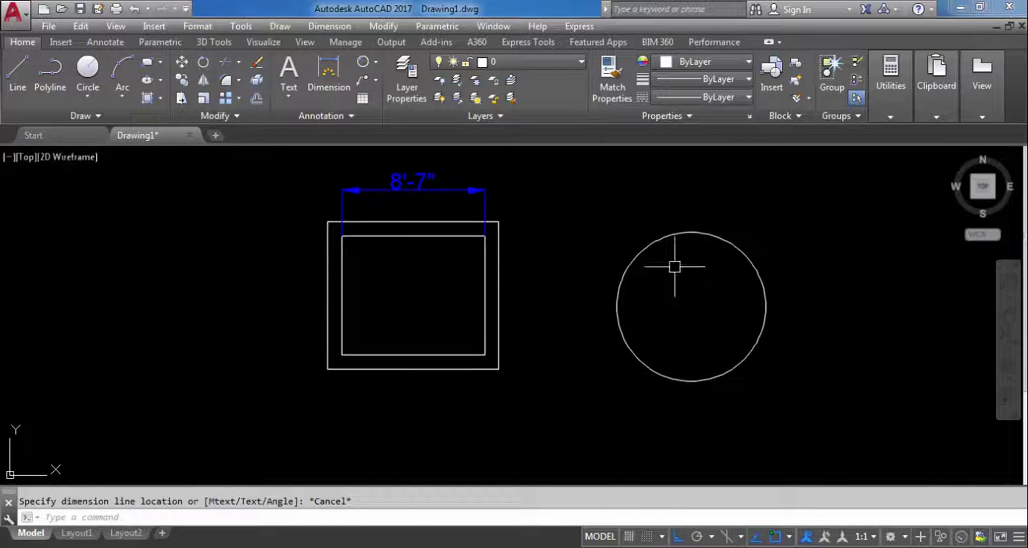
Delete the linear dimension above the two nested rectangles.
left_click(442, 200)
left_click(379, 154)
key("Delete")
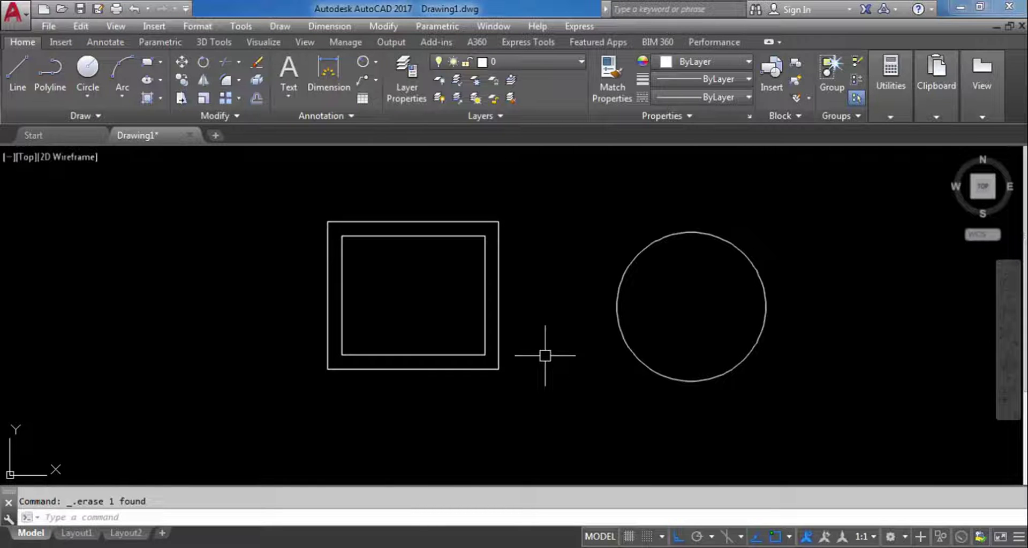
Use the DIM command's Layer option to assign dimensions to the DIMENSION layer, and leave the command.
type("p")
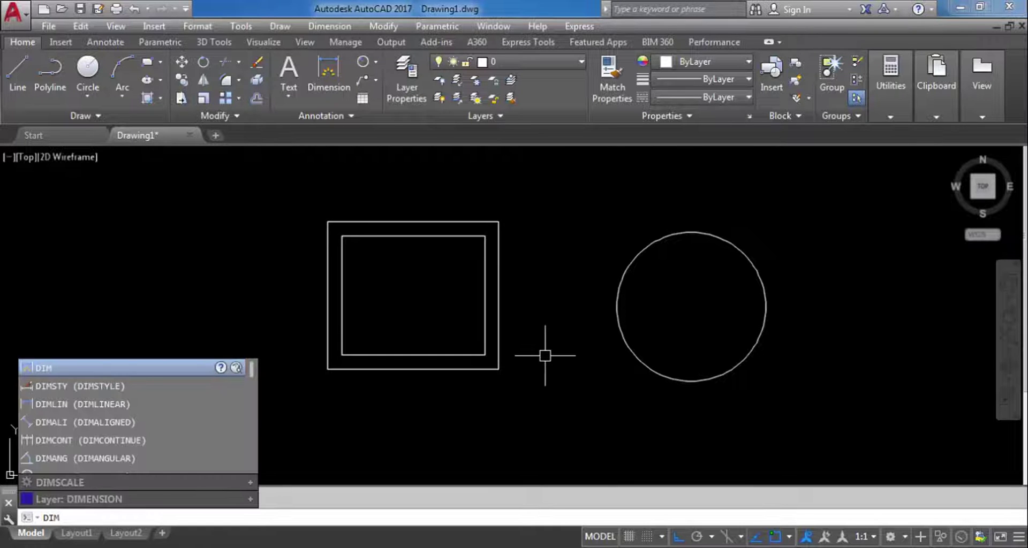
key("Return")
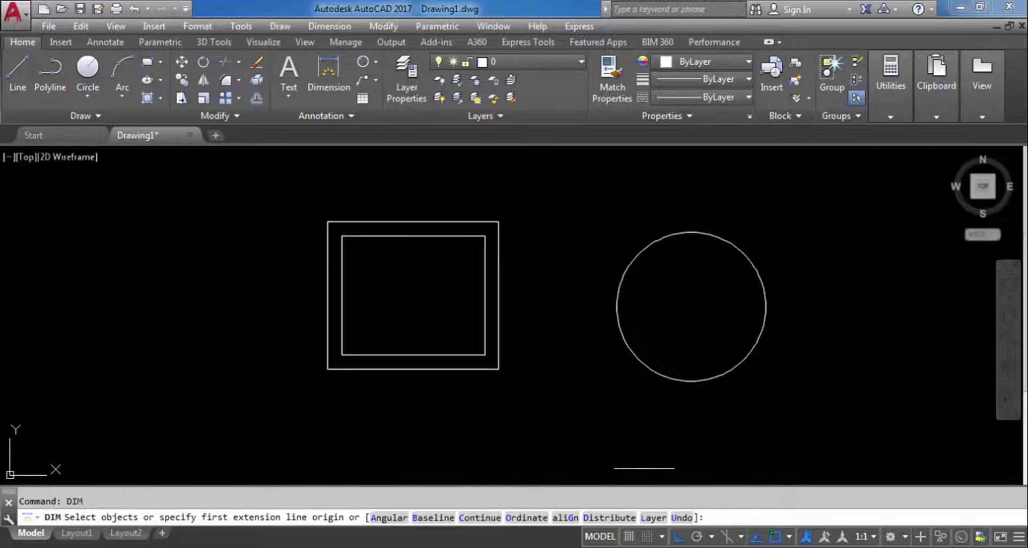
left_click(653, 518)
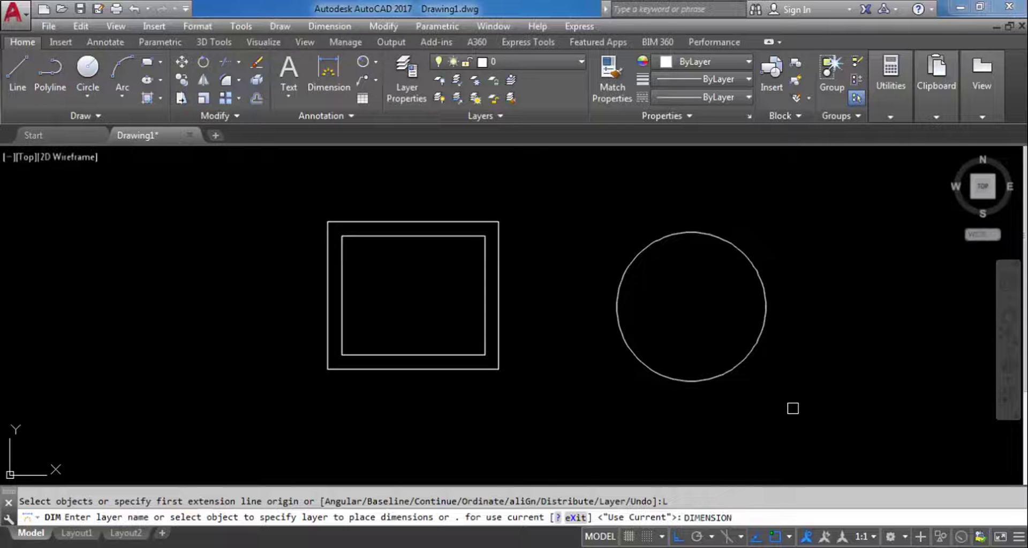
key("Return")
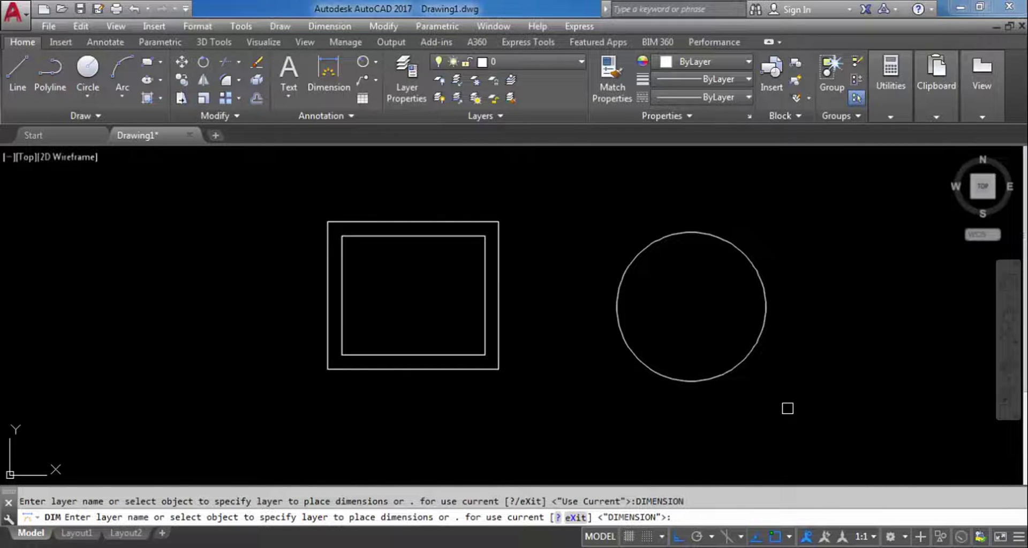
key("Return")
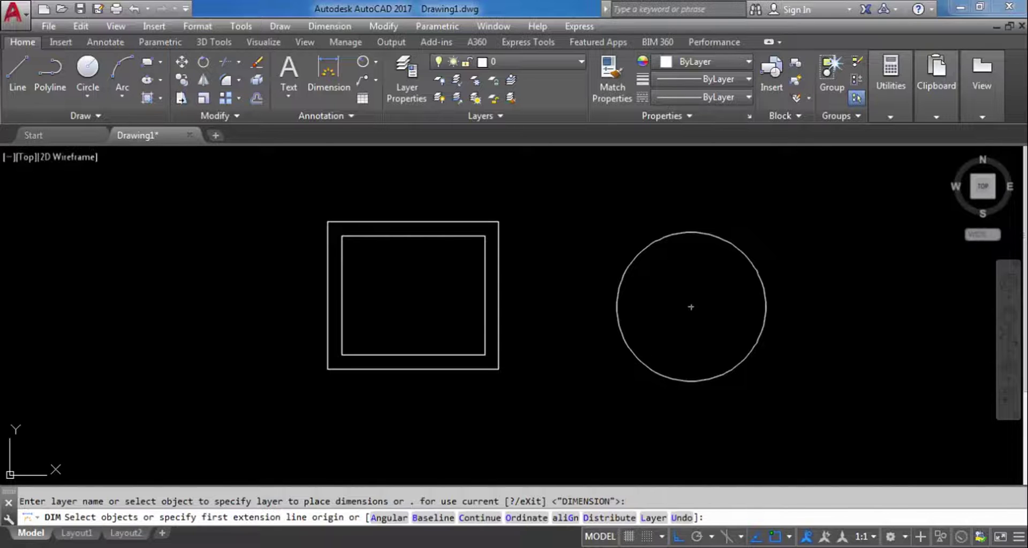
key("Escape")
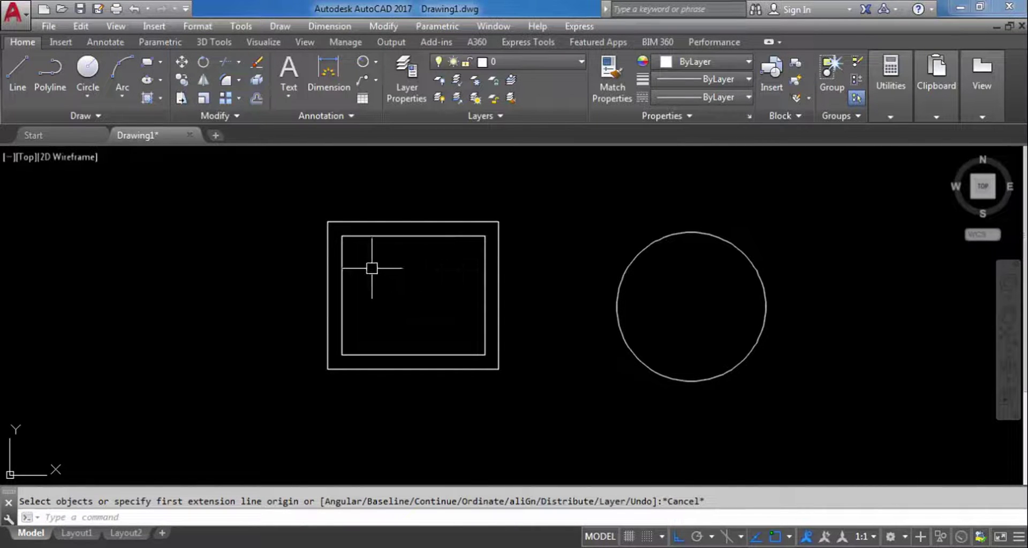
Add a linear dimension across the inner rectangle's top edge, placed just above the outer rectangle.
left_click(377, 62)
left_click(380, 81)
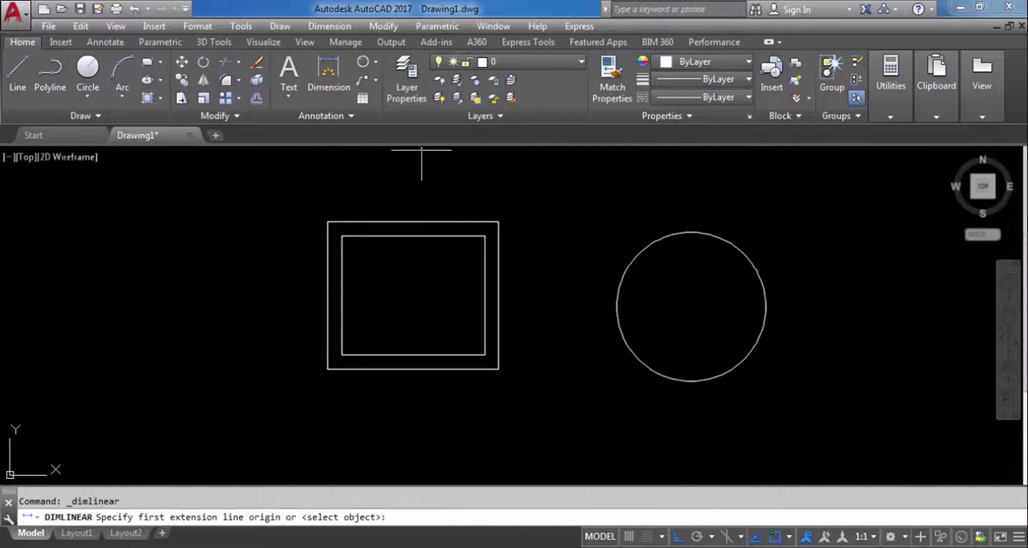
left_click(341, 236)
left_click(485, 236)
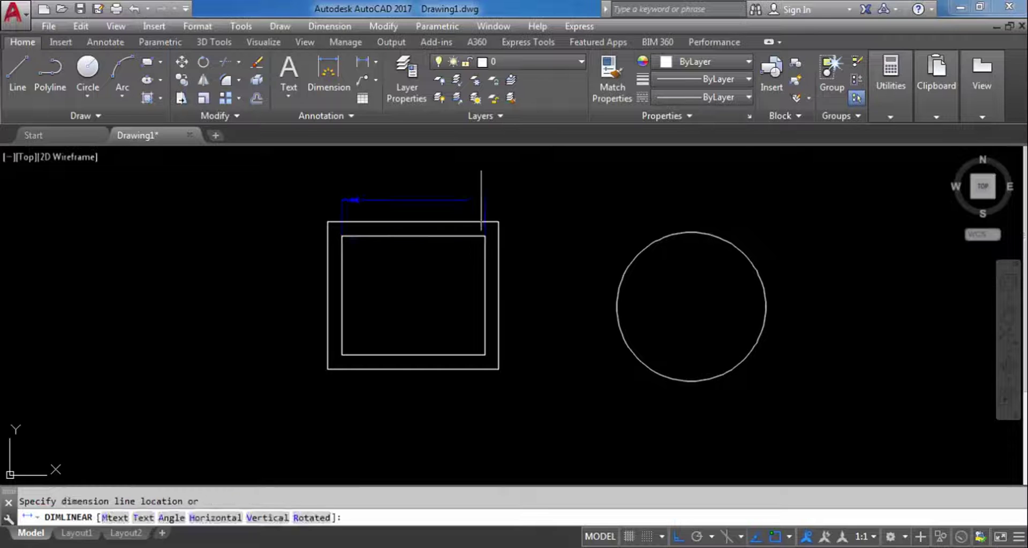
left_click(480, 198)
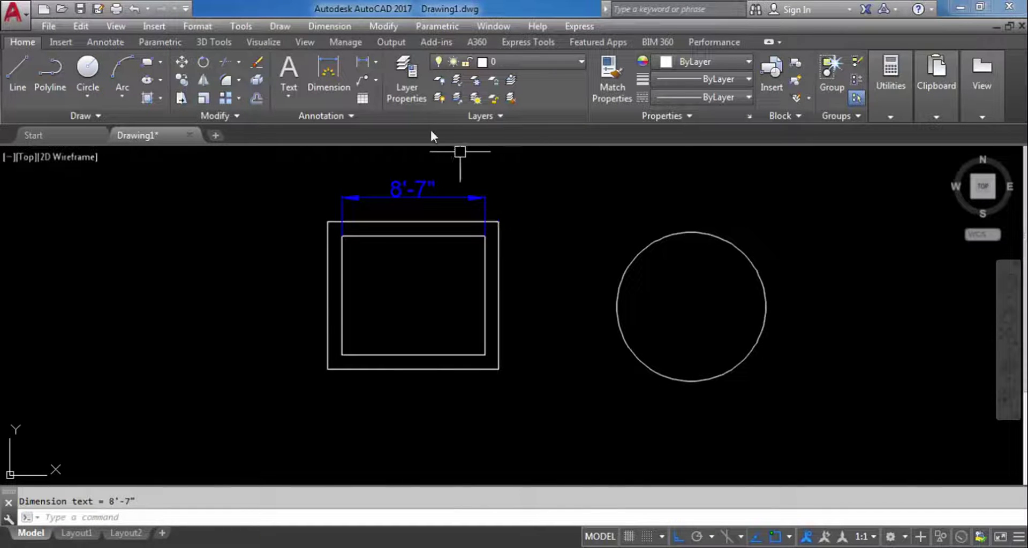
Add a vertical linear dimension along the outer rectangle's left edge, placed to the left of the rectangle.
left_click(358, 63)
left_click(327, 222)
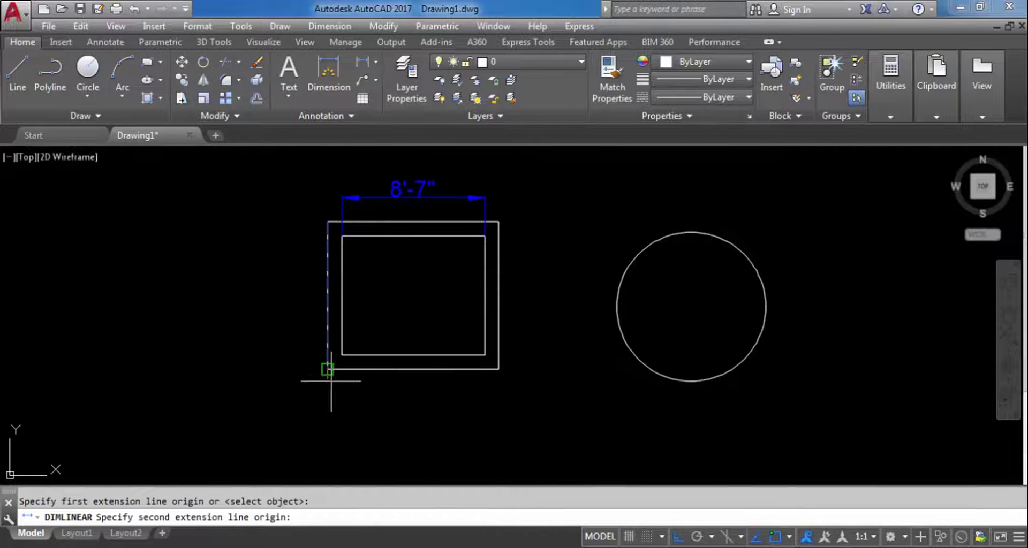
left_click(327, 369)
left_click(245, 354)
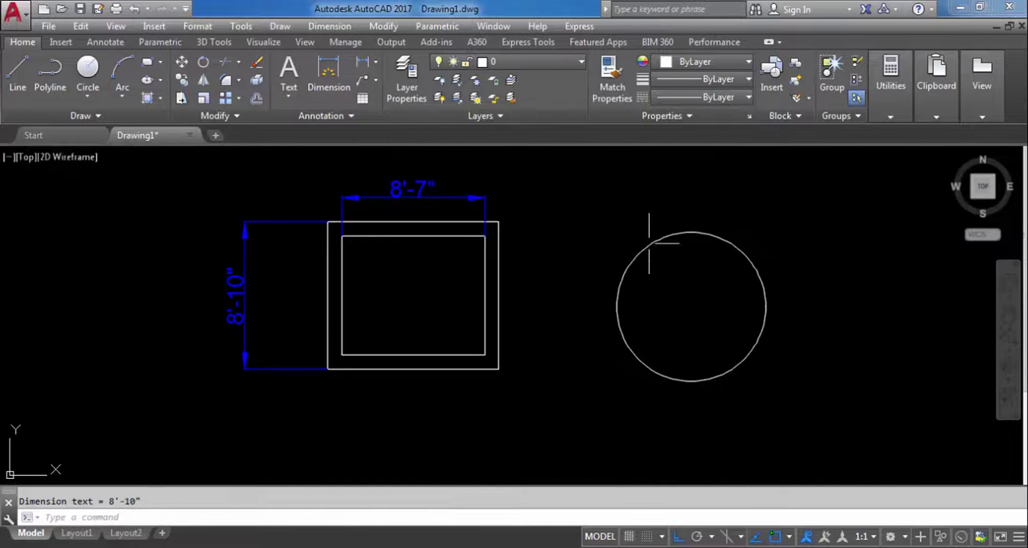
Replace the started linear dimension command with a radius dimension and apply it to the circle.
left_click(371, 61)
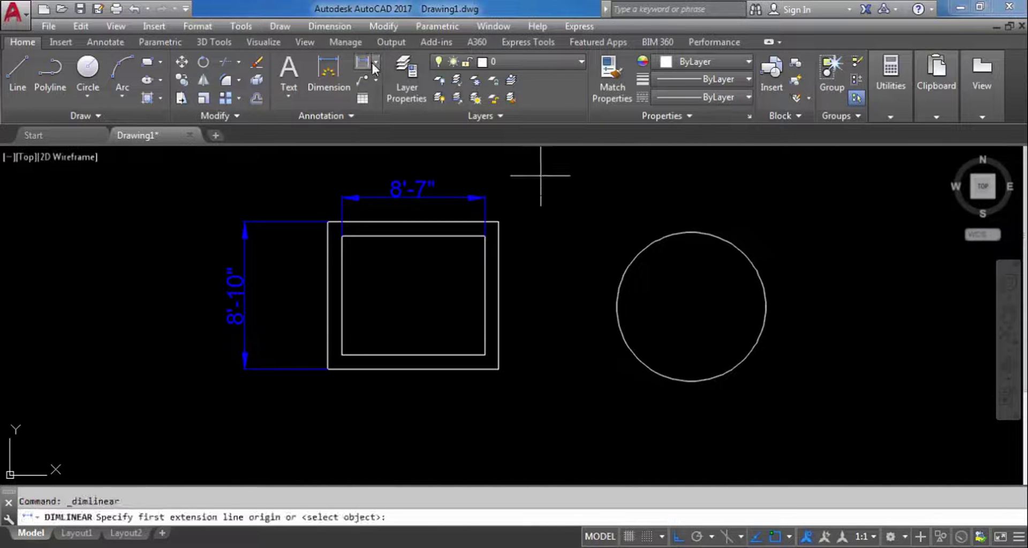
left_click(377, 59)
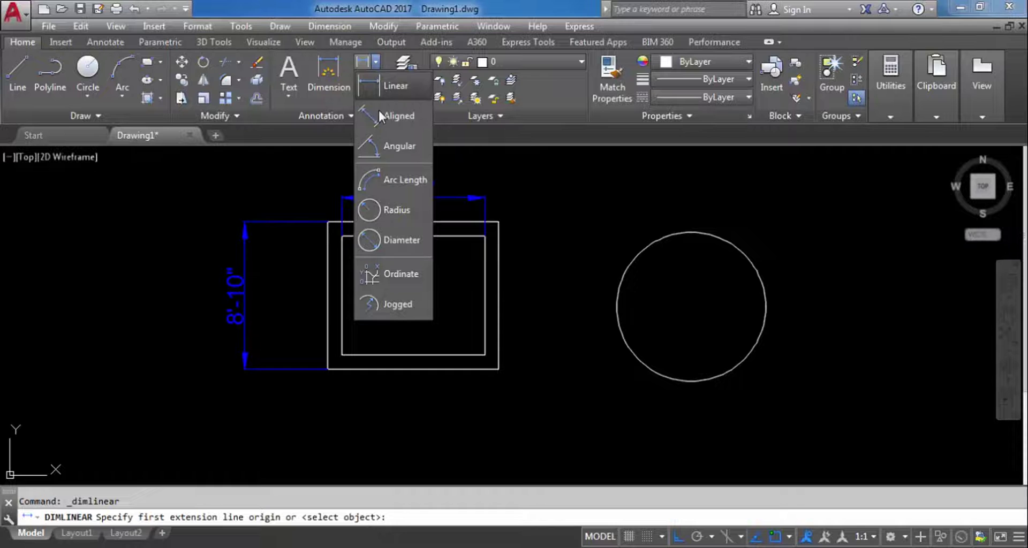
left_click(391, 209)
left_click(710, 236)
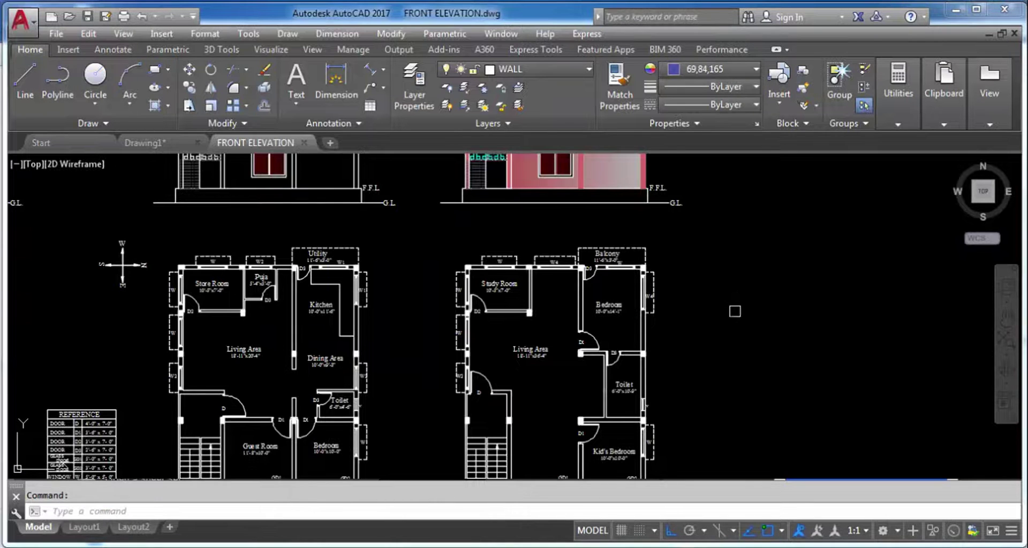
Make DIMENSION the current layer in the FRONT ELEVATION drawing.
scroll(735, 306, "down", 3)
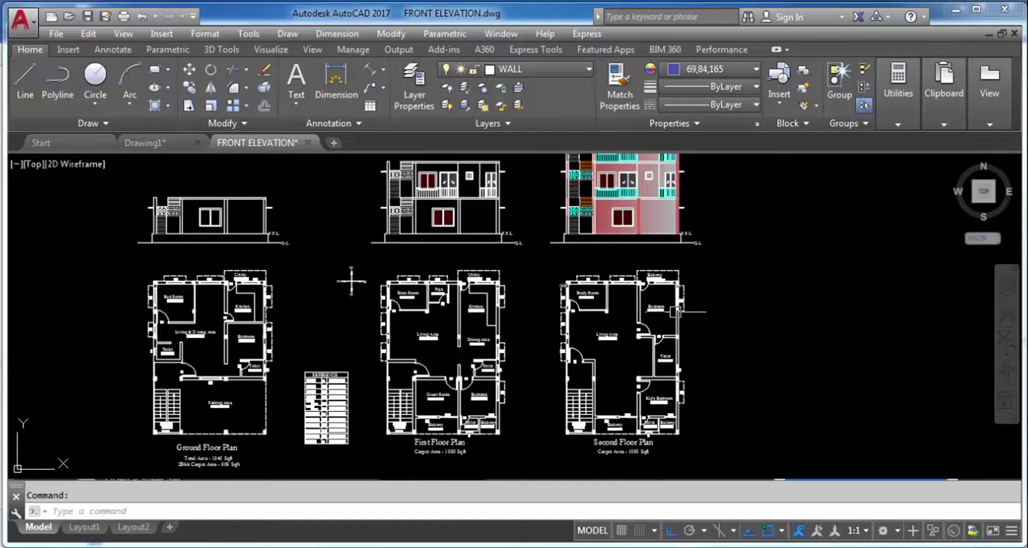
left_click(522, 69)
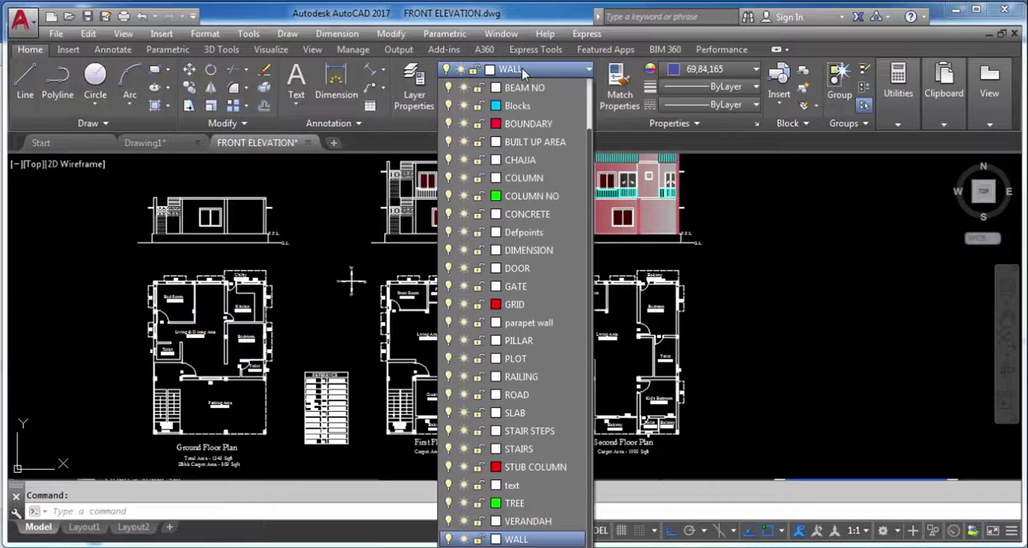
left_click(552, 250)
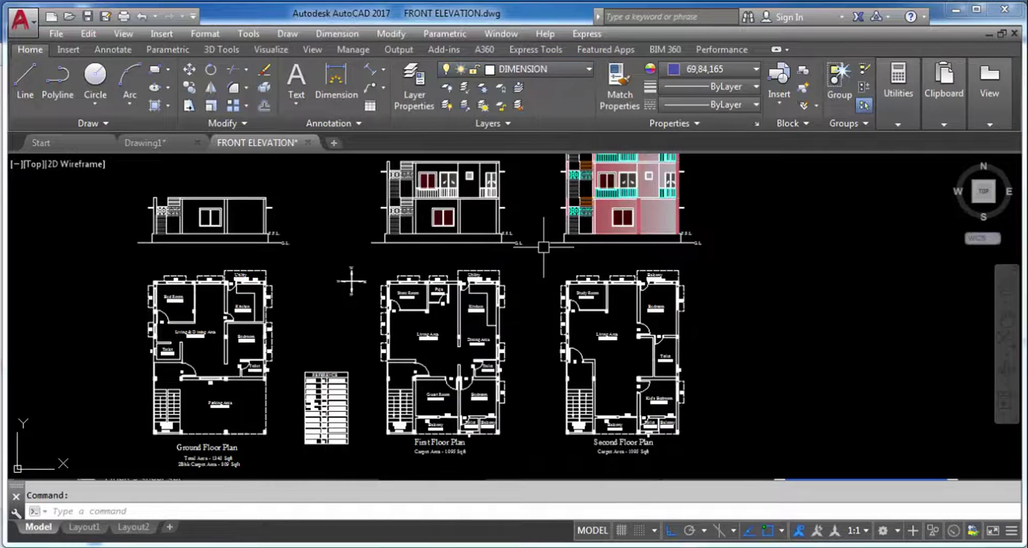
Add a horizontal linear dimension between the second floor plan's upper outer wall corners, placed above the balcony.
left_click(381, 69)
left_click(402, 111)
scroll(461, 289, "up", 5)
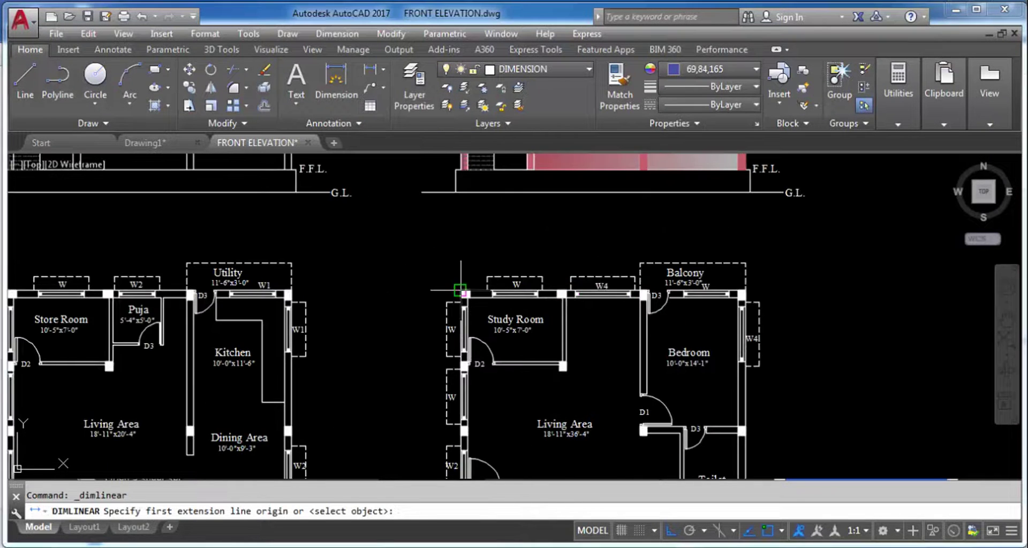
left_click(460, 289)
left_click(746, 289)
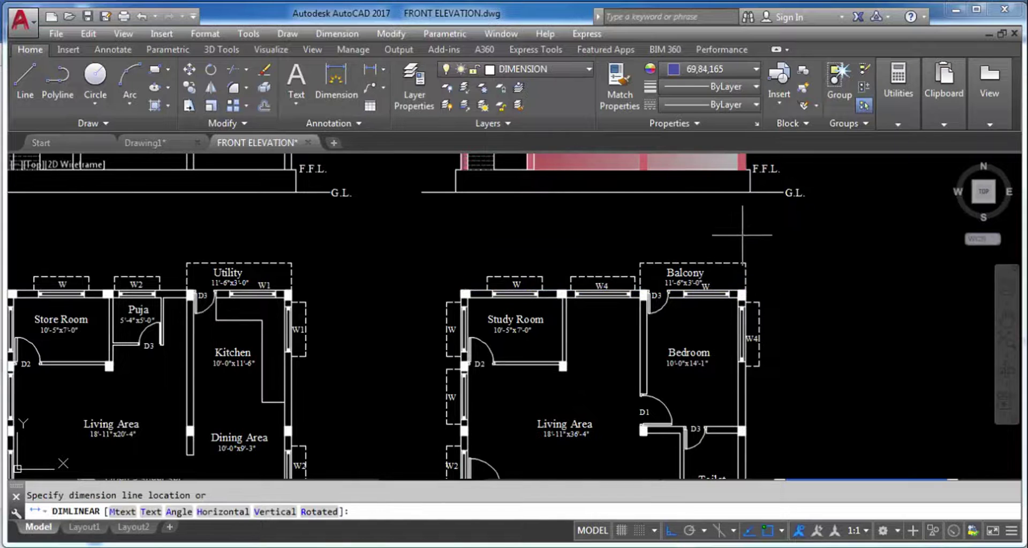
left_click(743, 241)
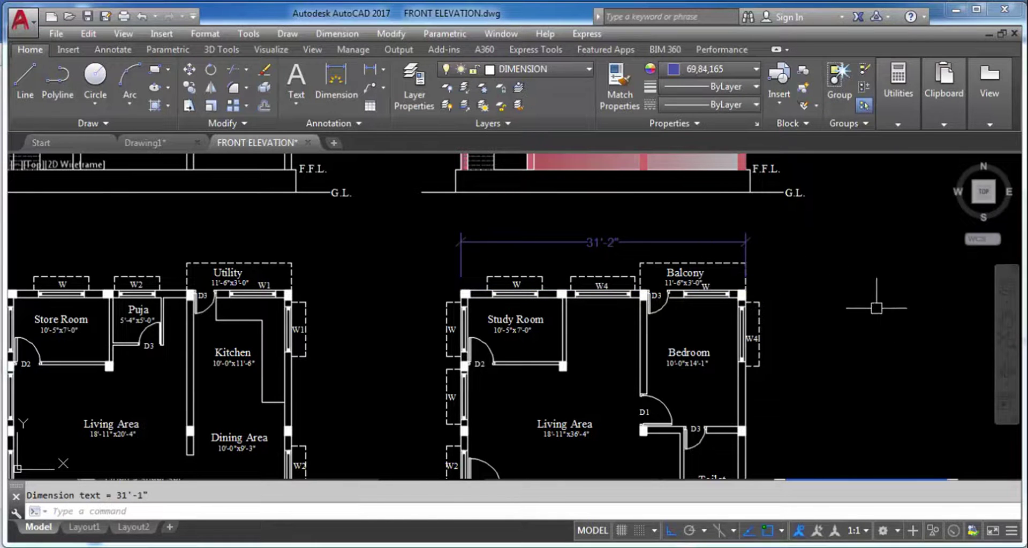
Set the object color to ByLayer and add a vertical linear dimension along the second floor plan's full left side.
left_click(715, 68)
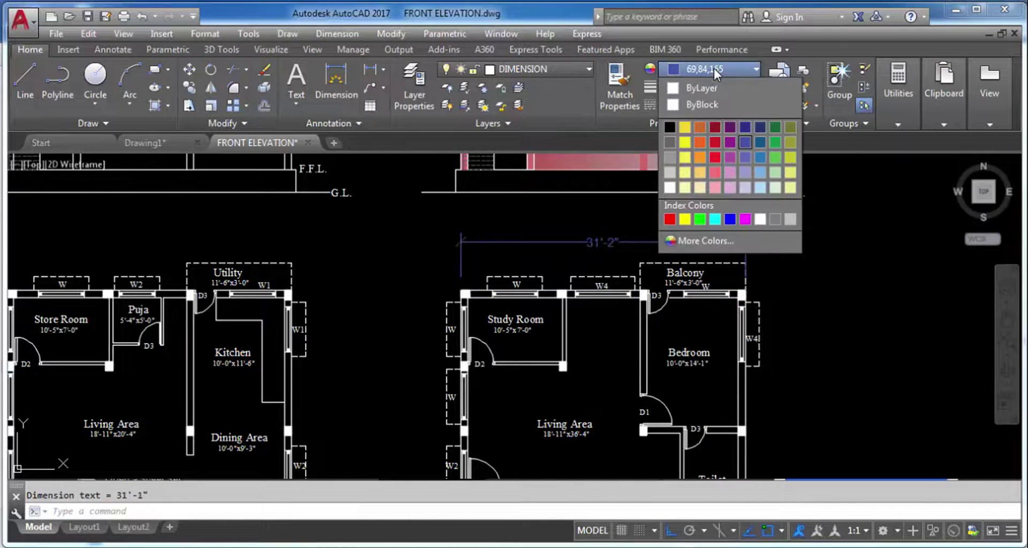
left_click(704, 88)
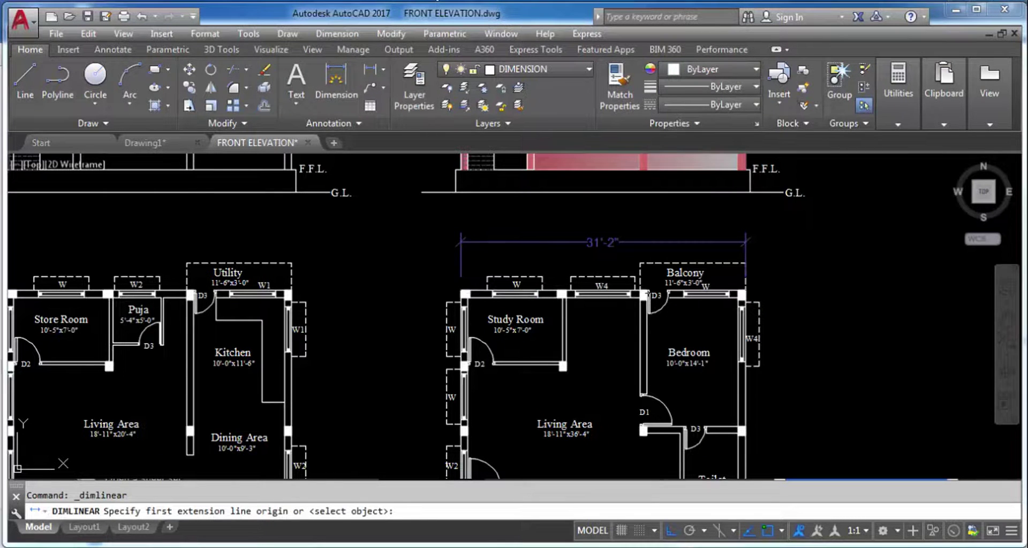
left_click(461, 290)
scroll(456, 201, "down", 2)
scroll(458, 201, "down", 1)
scroll(477, 428, "up", 3)
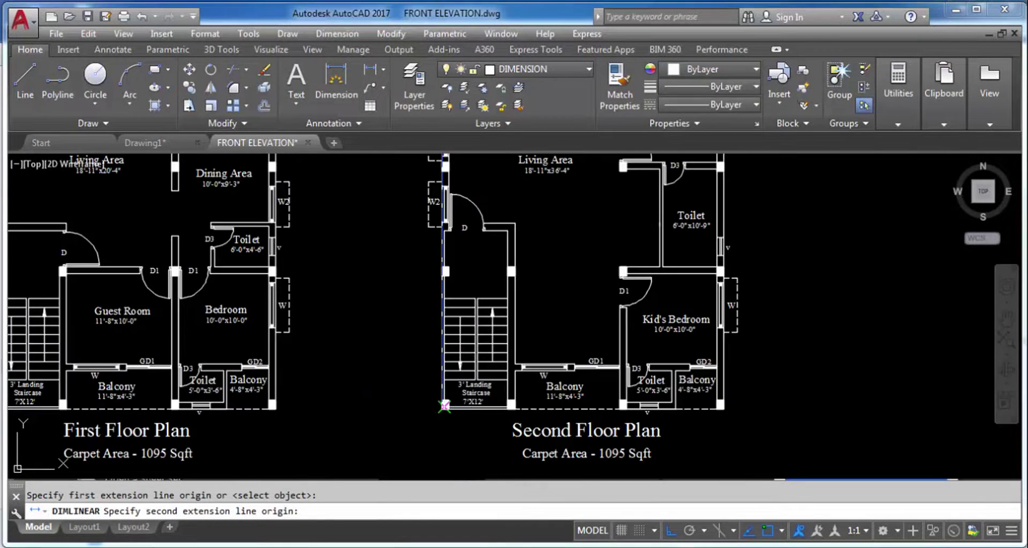
left_click(436, 410)
left_click(383, 241)
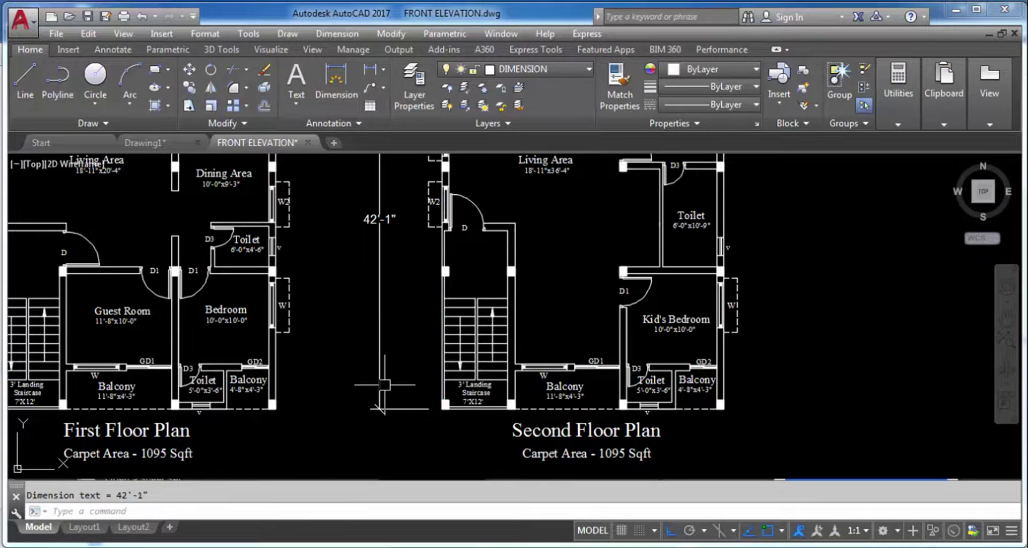
Use the DIM command's Layer option to place dimensions on the DIMENSION layer, and leave the command.
scroll(293, 293, "down", 4)
scroll(592, 397, "up", 2)
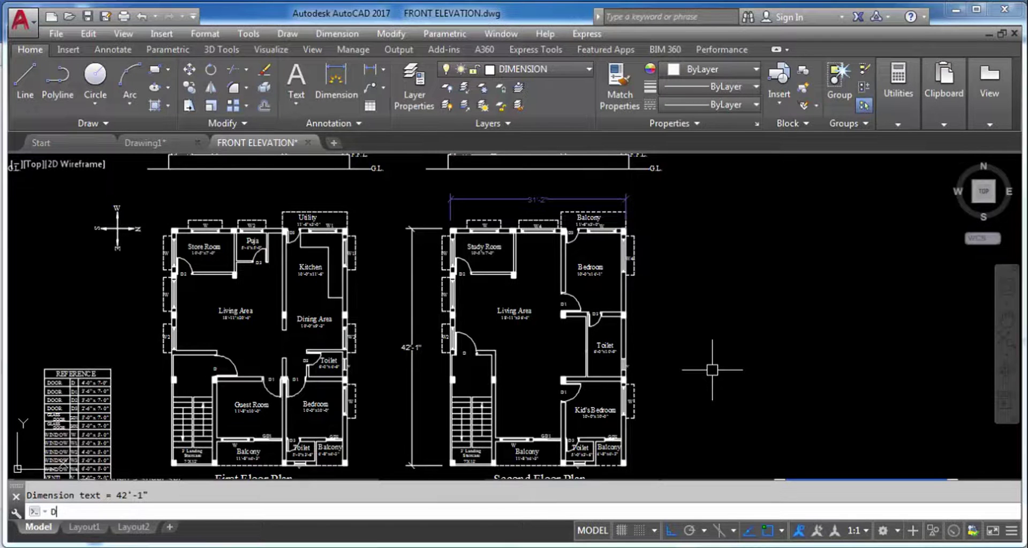
key("Return")
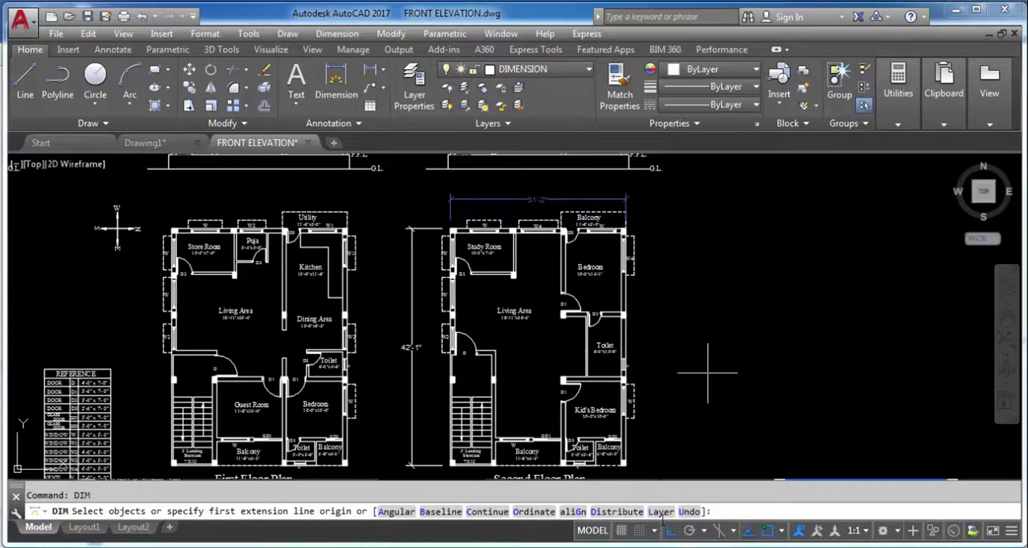
type("L")
key("Return")
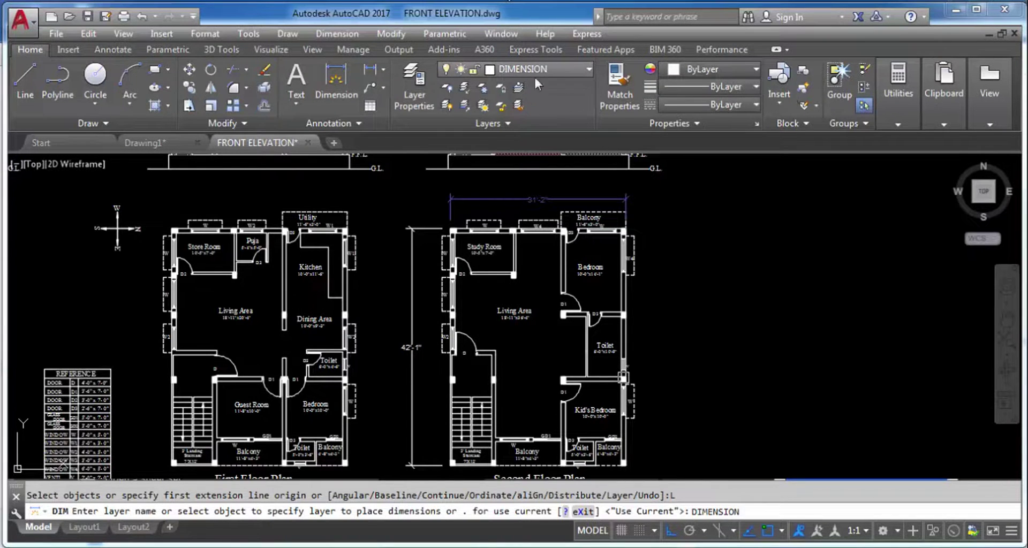
key("Return")
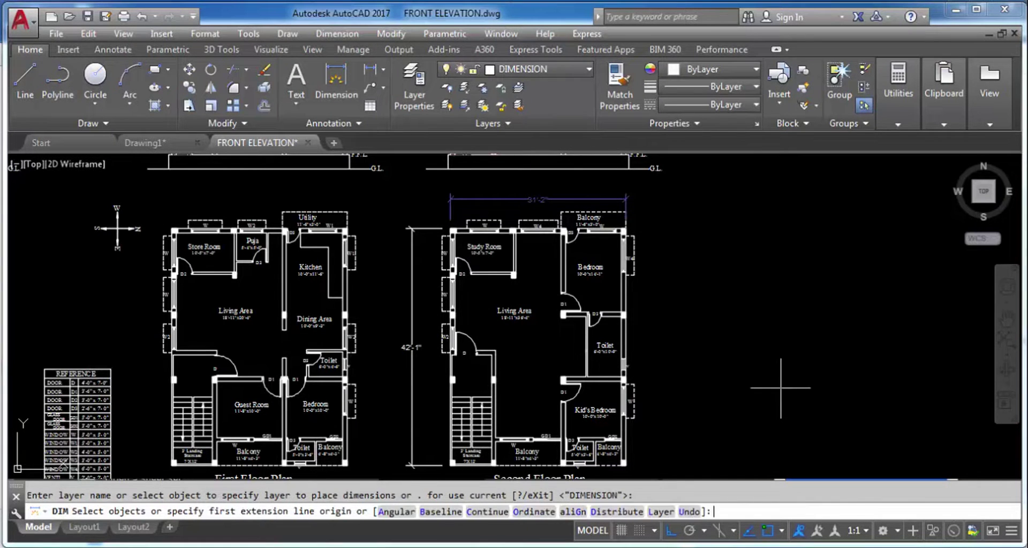
key("Escape")
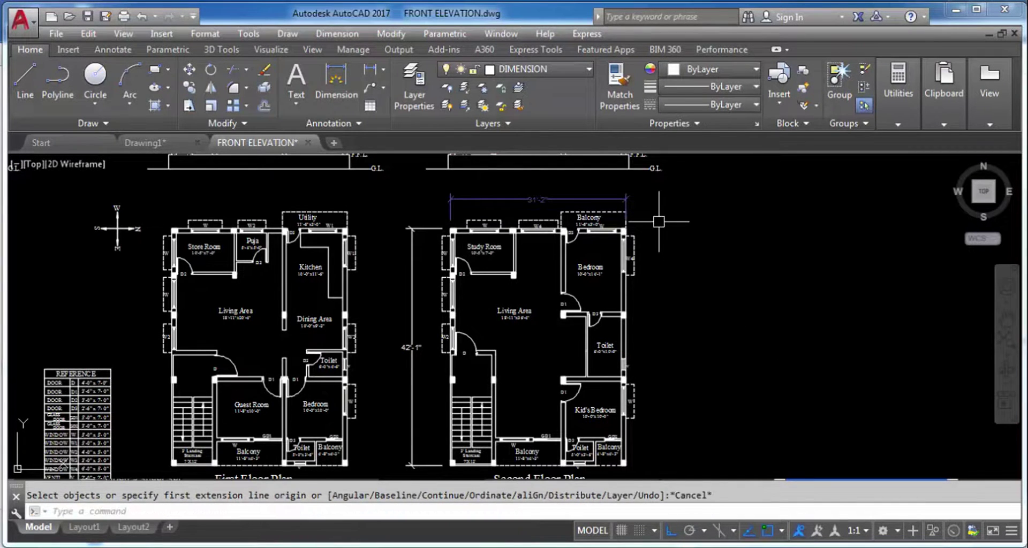
Delete the horizontal and vertical overall dimensions of the second floor plan.
left_click(515, 201)
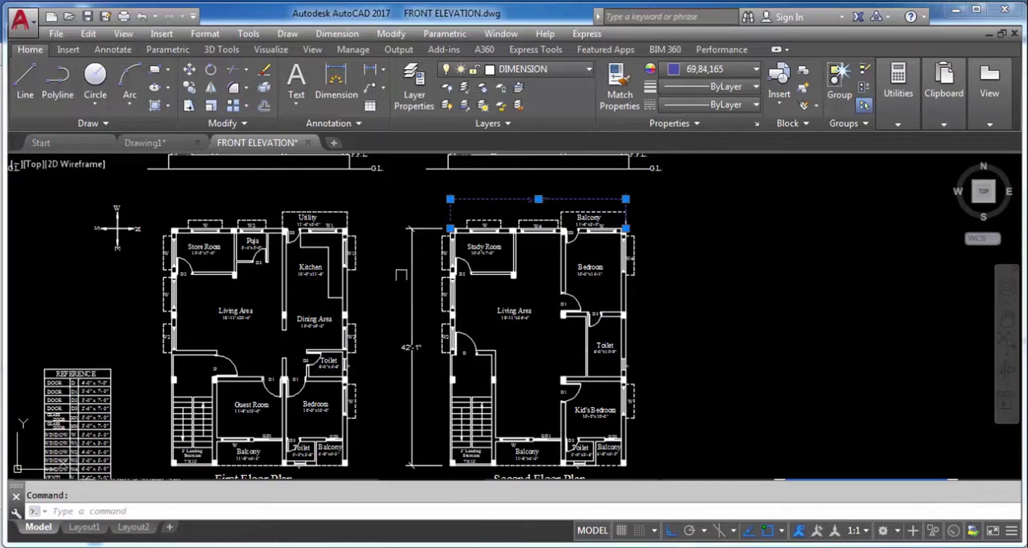
left_click(400, 281)
key("Delete")
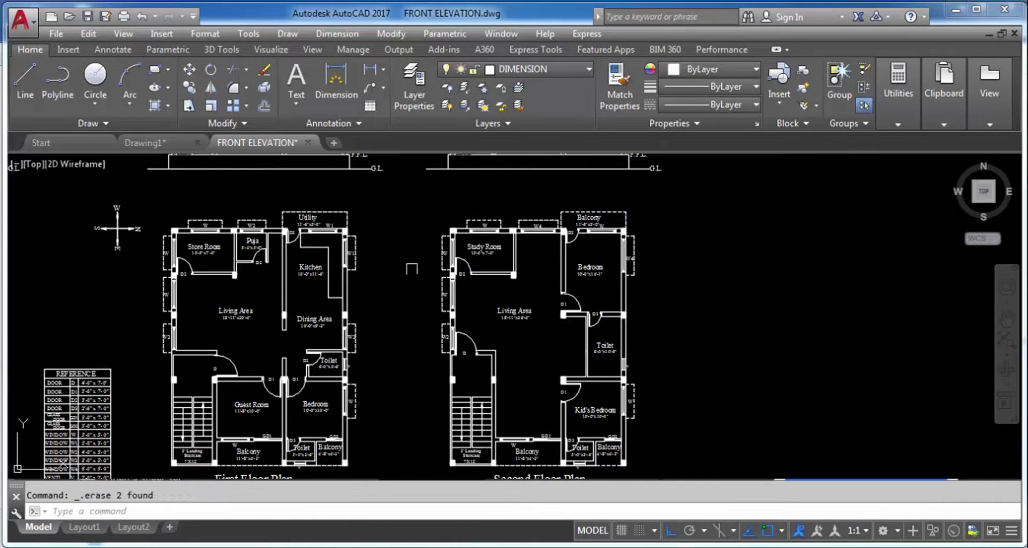
Make WALL the current layer, keeping the object color at ByLayer.
left_click(702, 73)
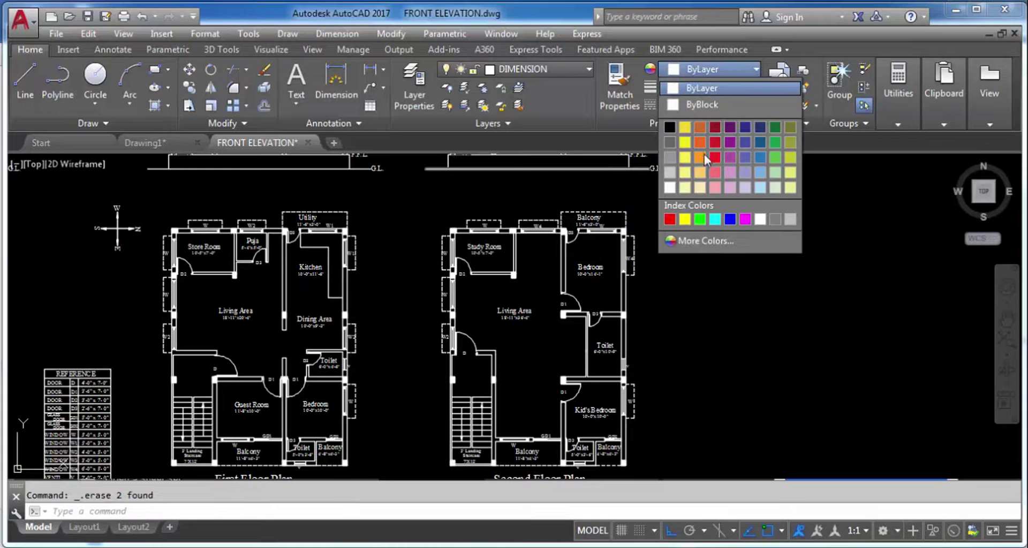
left_click(510, 70)
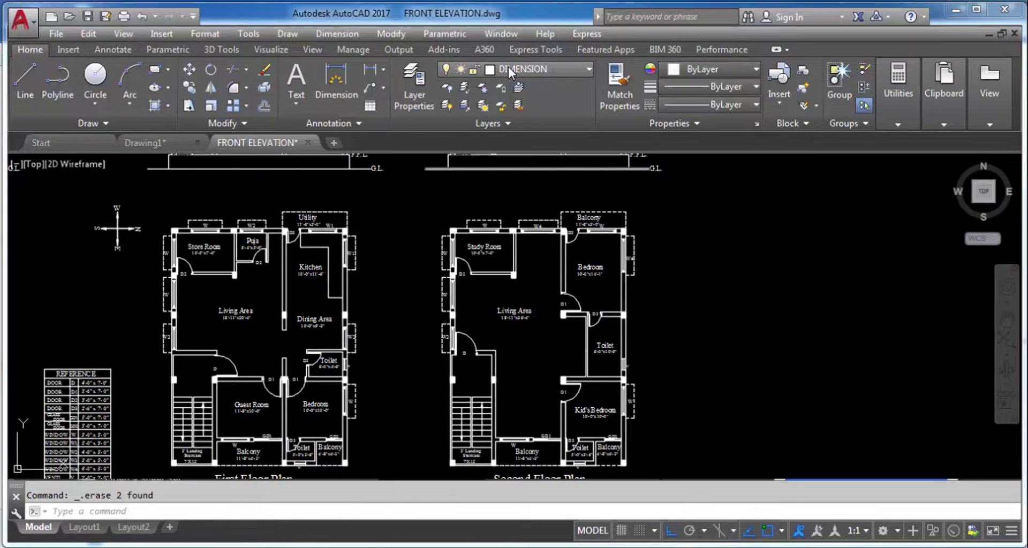
left_click(538, 68)
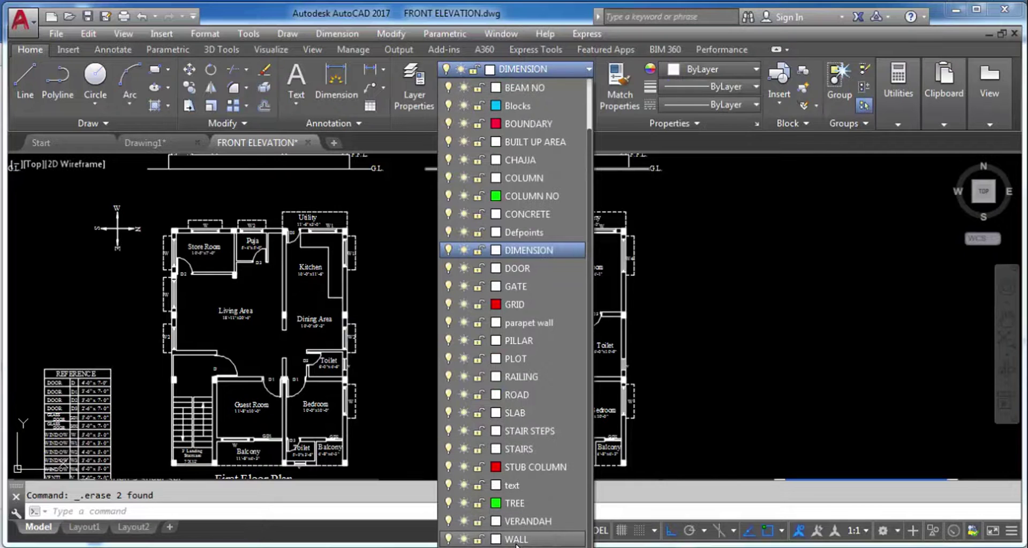
left_click(527, 533)
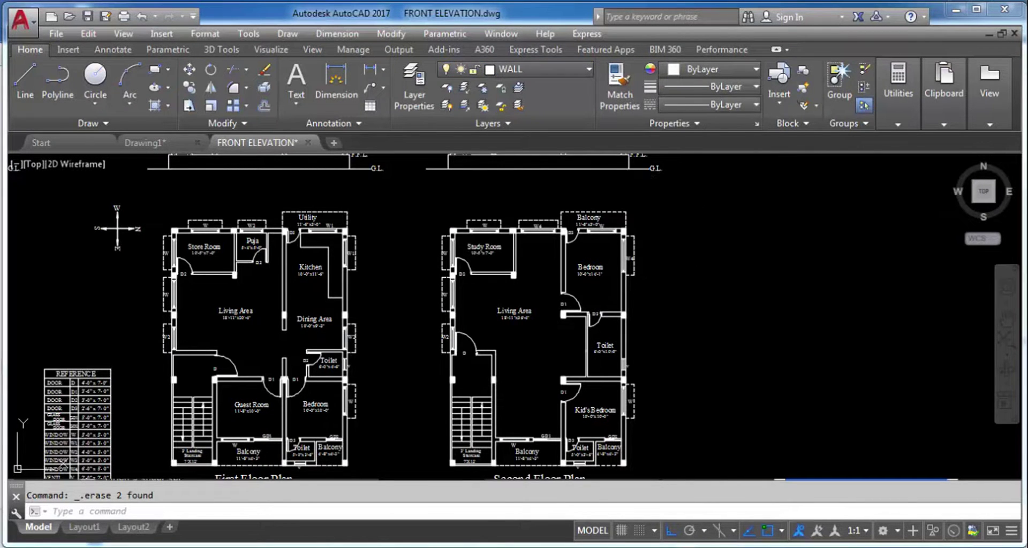
Add a horizontal linear dimension between the second floor plan's upper outer wall corners, placed above the balcony, and check its layer.
left_click(370, 70)
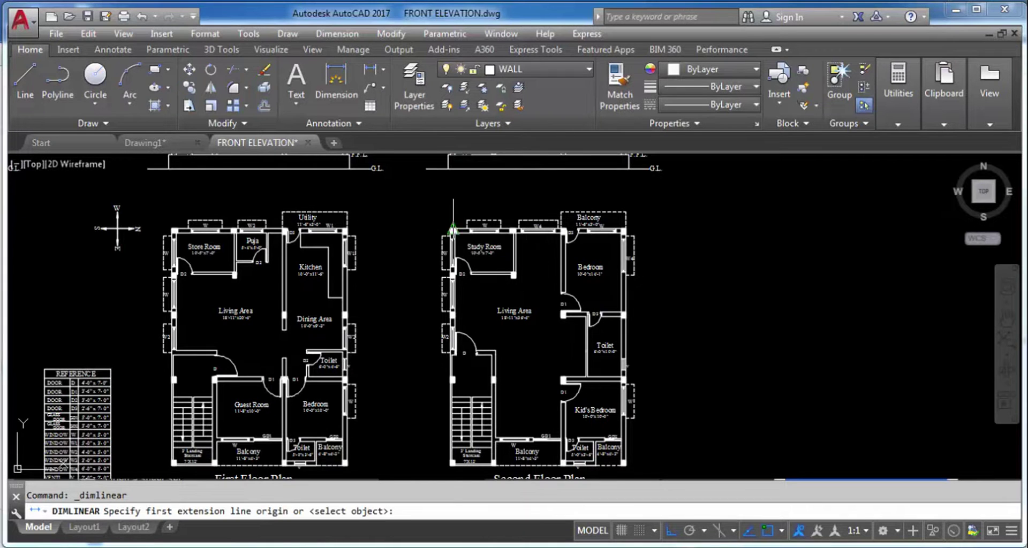
scroll(453, 228, "up", 4)
left_click(419, 233)
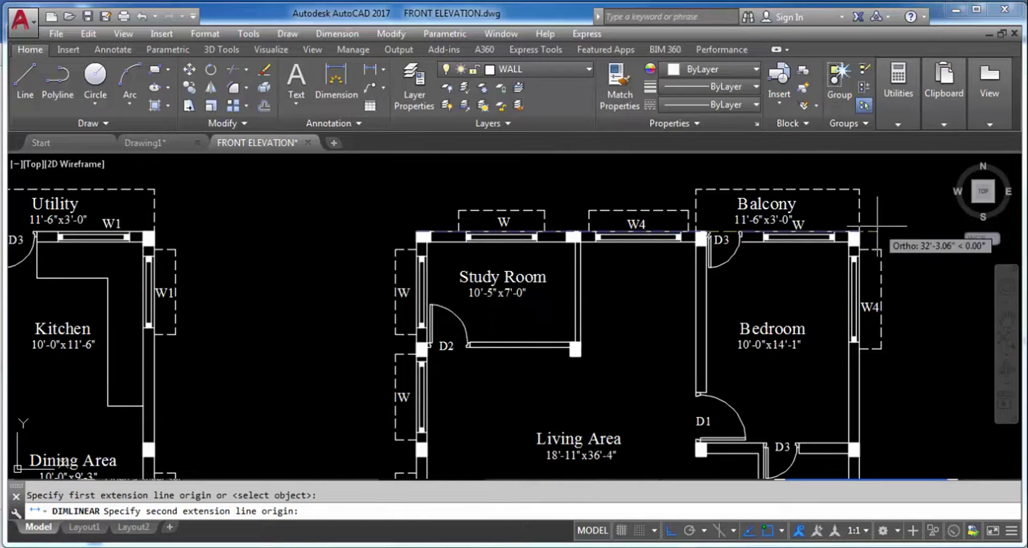
left_click(857, 233)
scroll(804, 251, "down", 4)
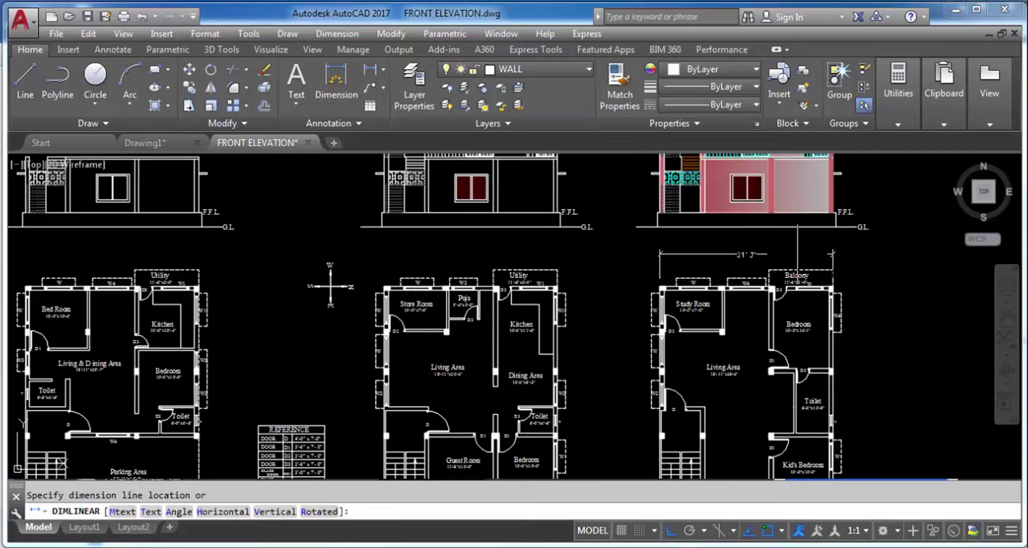
left_click(798, 254)
left_click(783, 254)
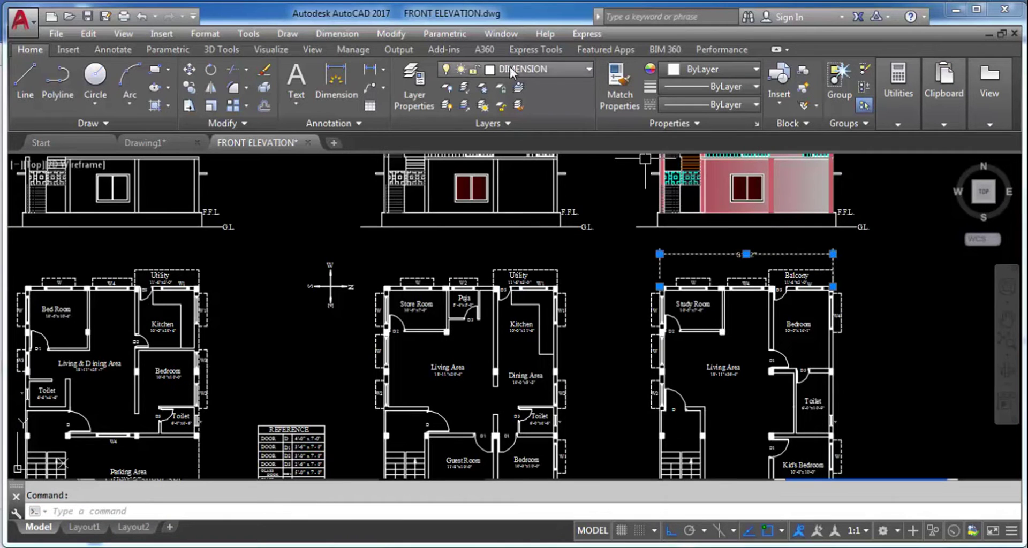
key("Escape")
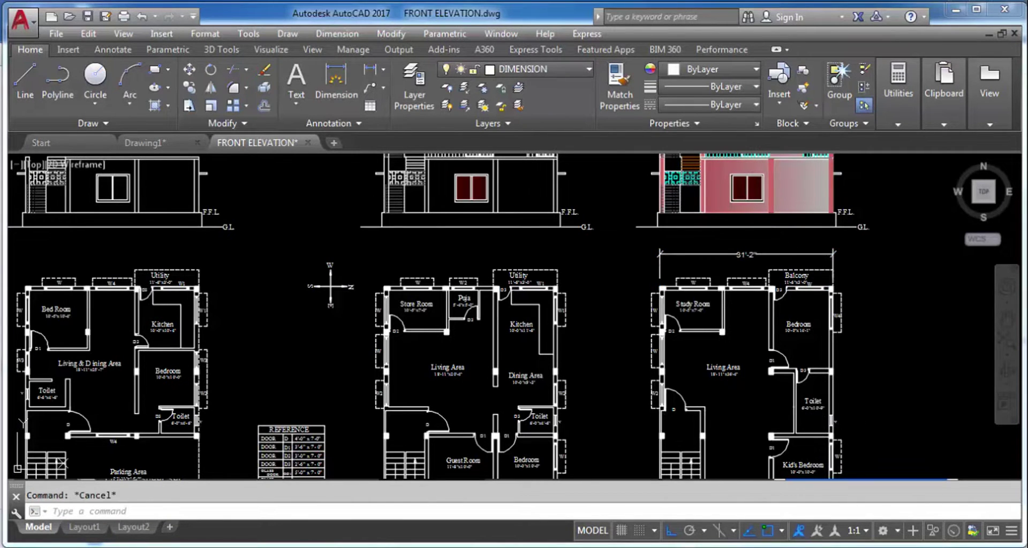
Change the DIMENSION layer's color to blue in the layer properties.
left_click(414, 93)
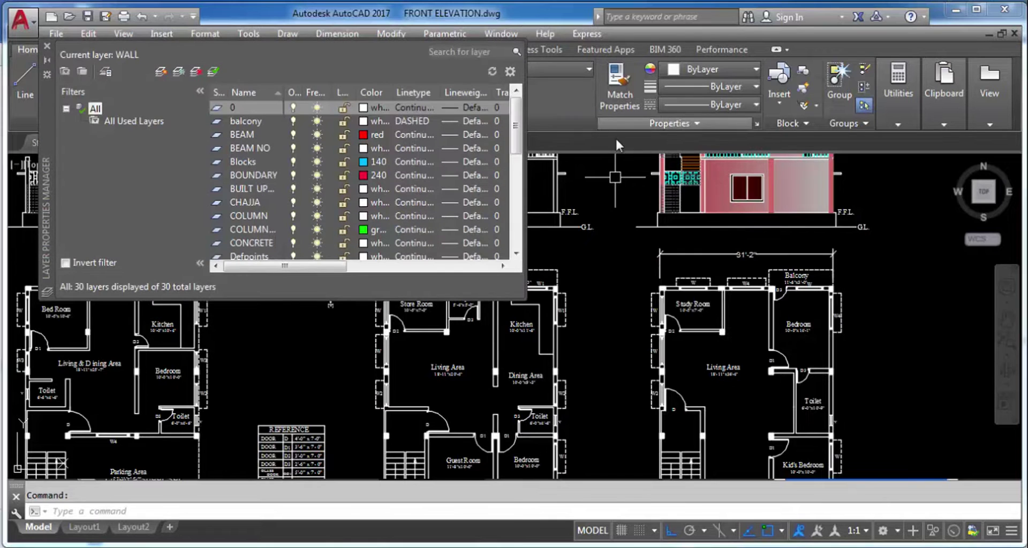
left_click(255, 201)
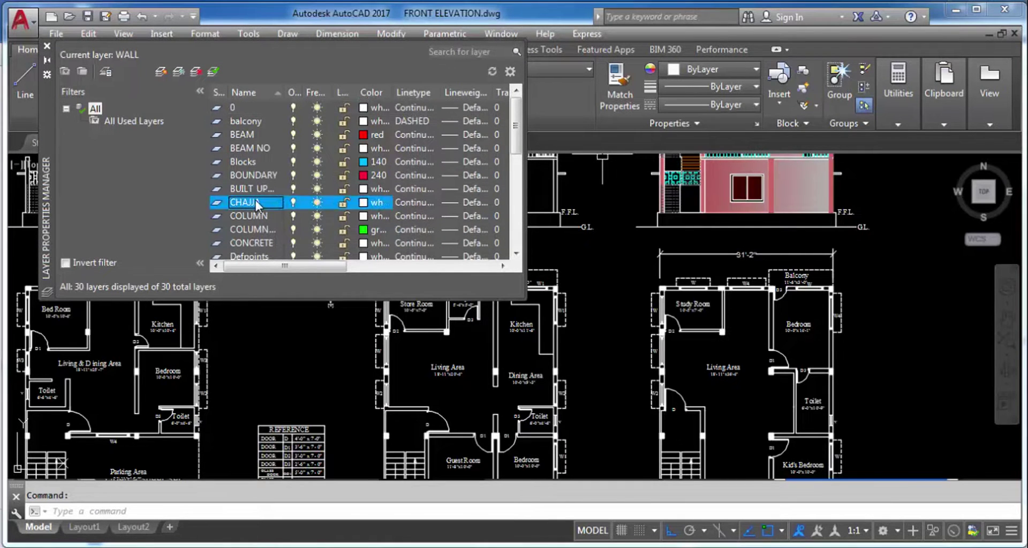
key("Down")
key("Down")
key("Down")
key("Down")
key("Down")
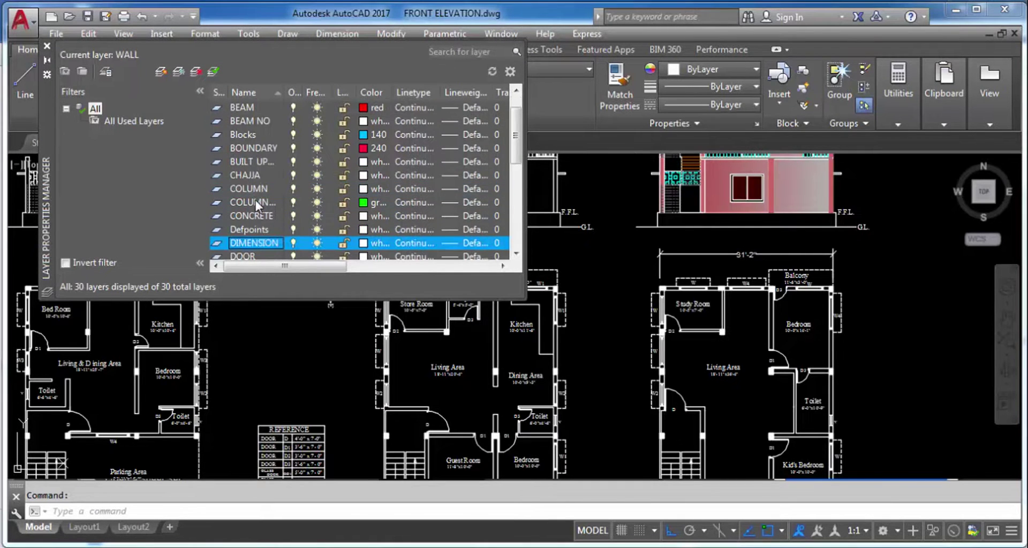
left_click(365, 243)
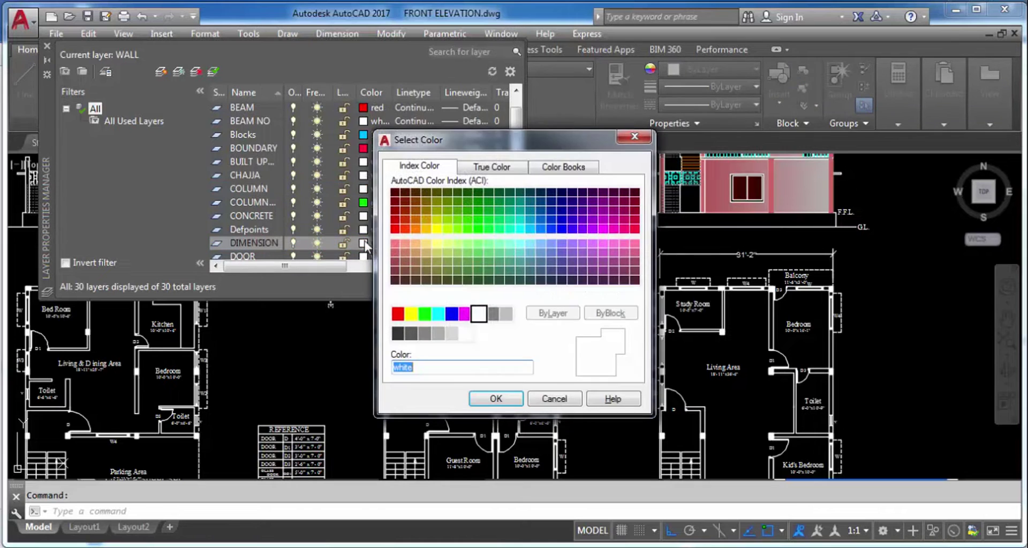
left_click(452, 314)
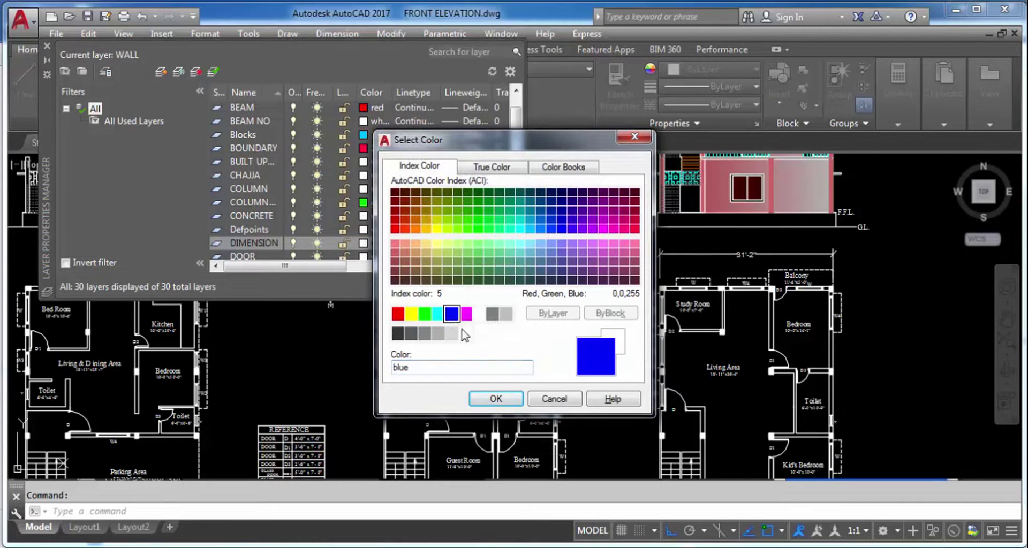
left_click(496, 399)
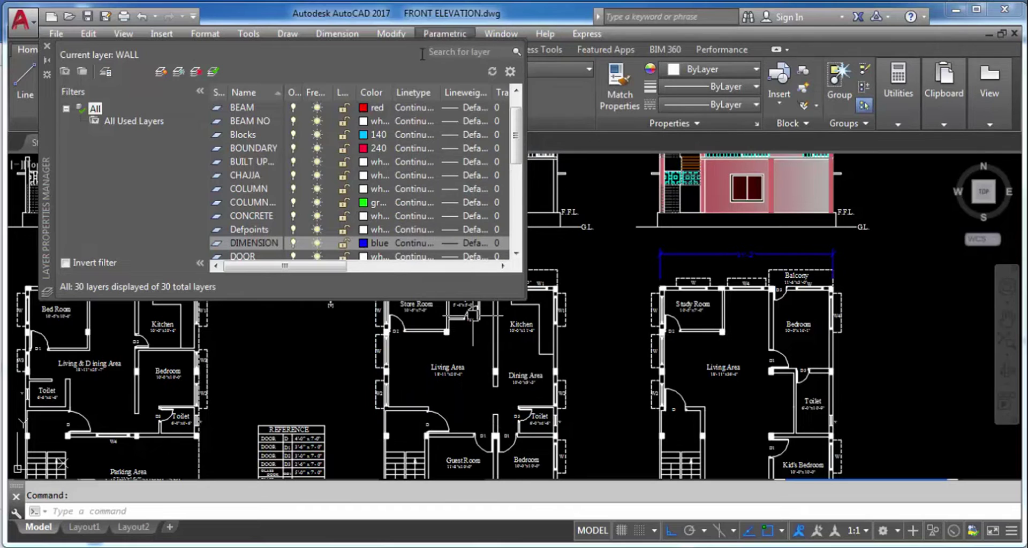
left_click(48, 51)
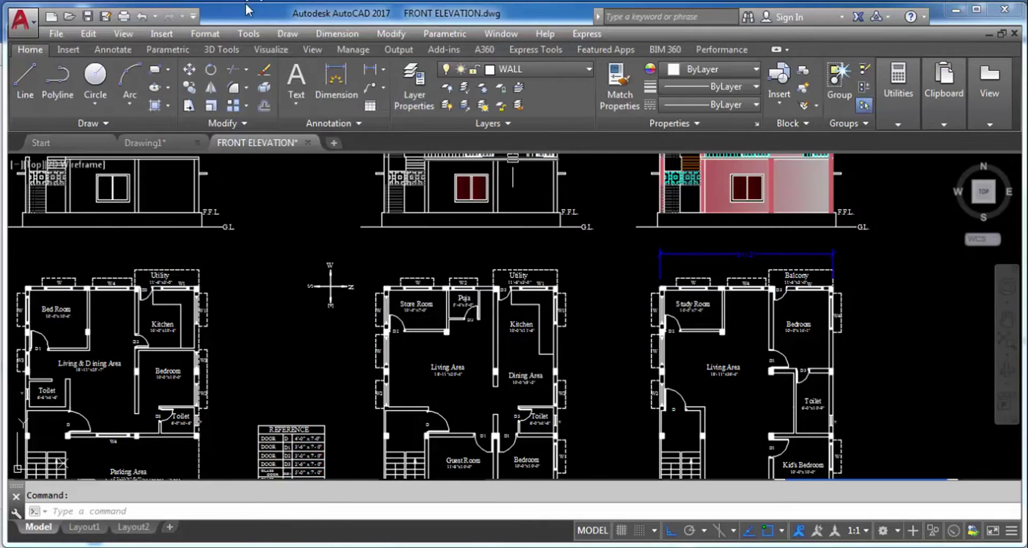
Add a vertical linear dimension along the second floor plan's left side, from the upper wall corner to the lower staircase corner.
left_click(369, 69)
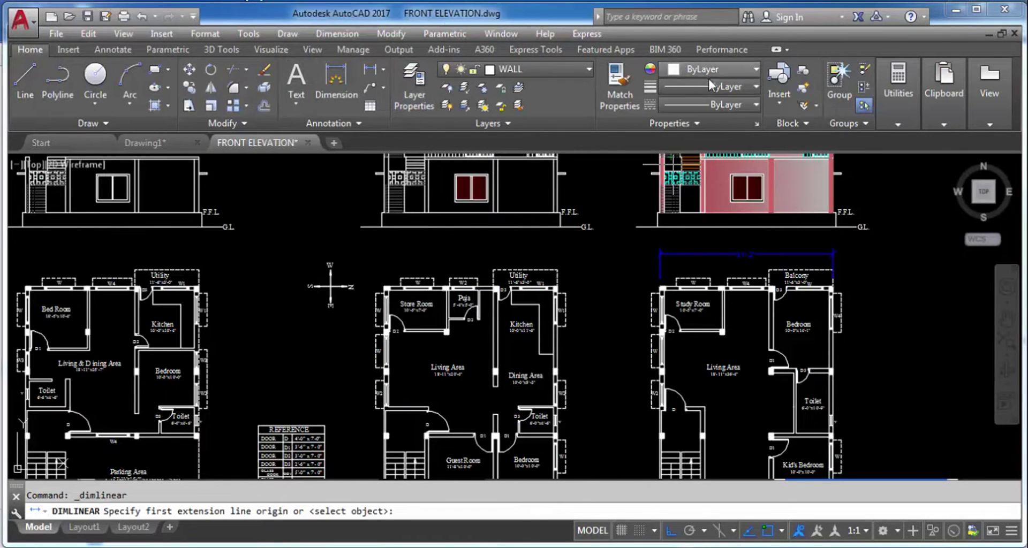
scroll(659, 214, "down", 4)
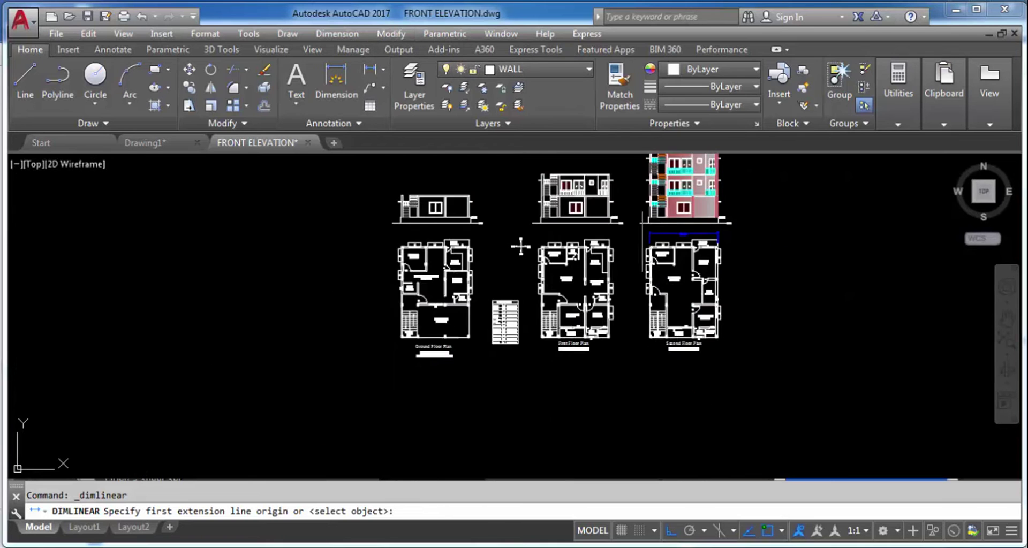
scroll(610, 241, "up", 6)
scroll(608, 240, "up", 2)
left_click(602, 227)
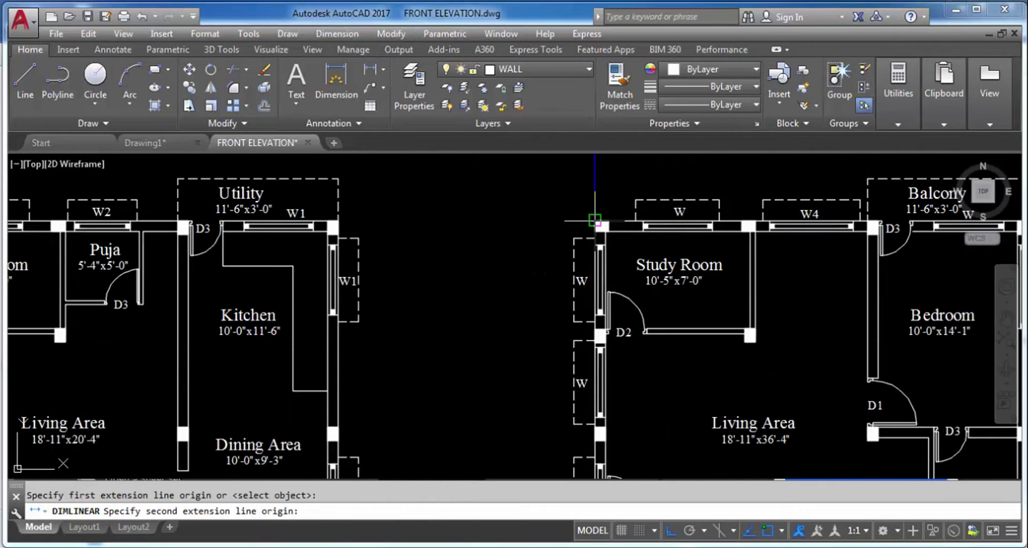
scroll(597, 223, "down", 5)
scroll(589, 322, "up", 3)
scroll(588, 465, "up", 6)
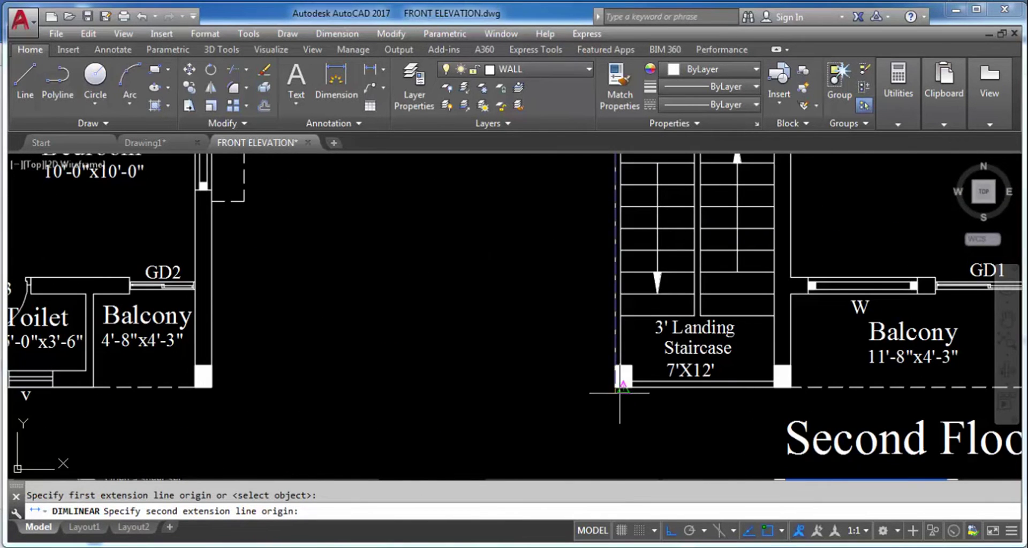
left_click(589, 433)
scroll(543, 397, "down", 4)
left_click(542, 397)
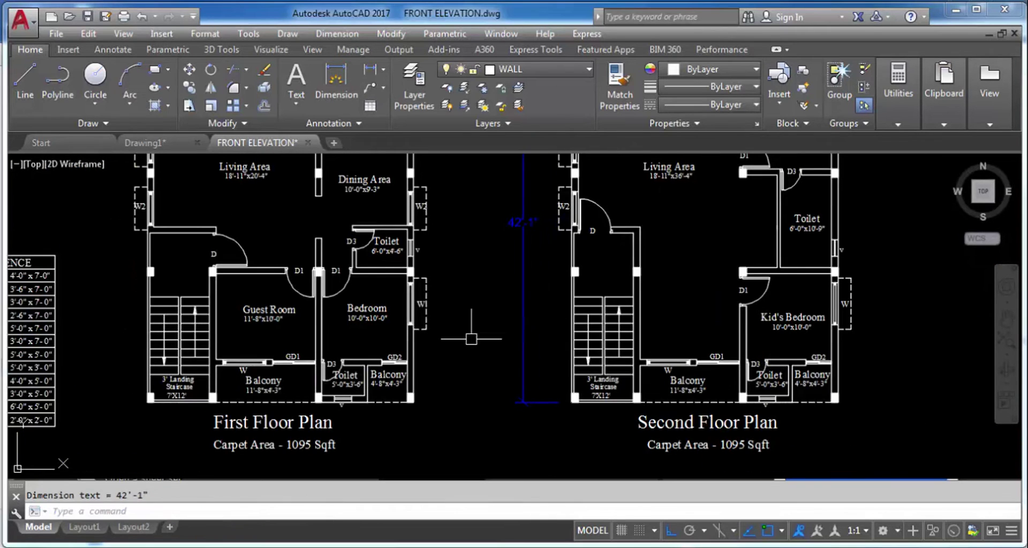
scroll(470, 466, "down", 3)
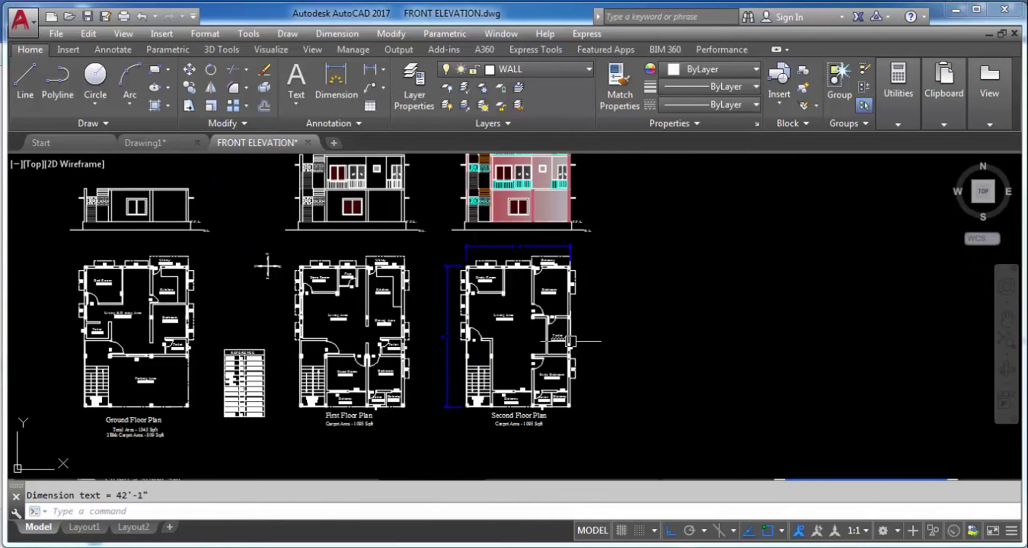